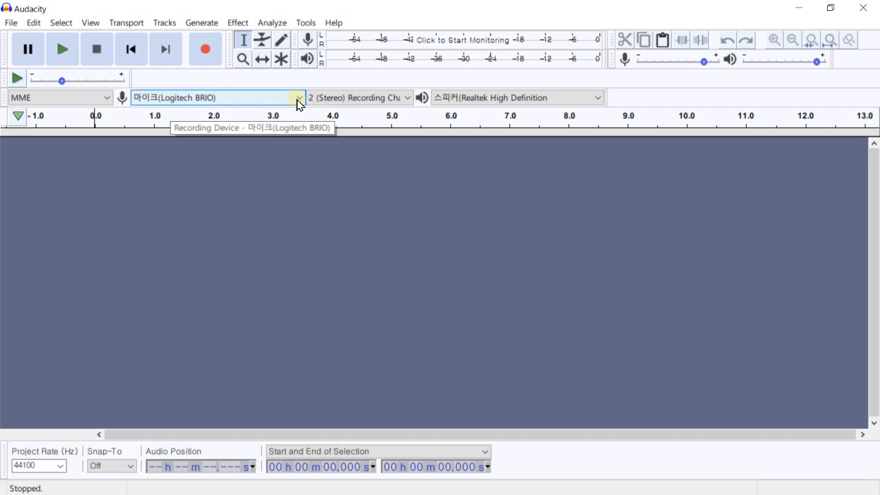
Set the recording device to the Realtek High Definition microphone with 2 (Stereo) recording channels
left_click(299, 99)
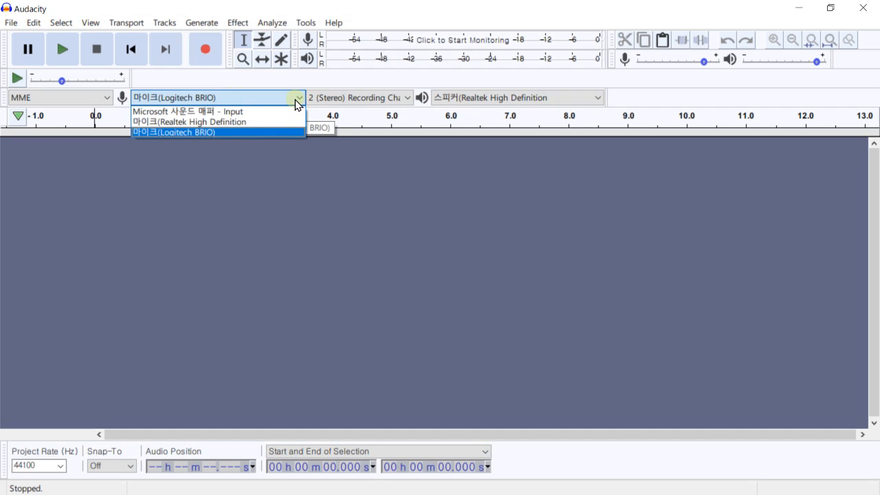
left_click(259, 126)
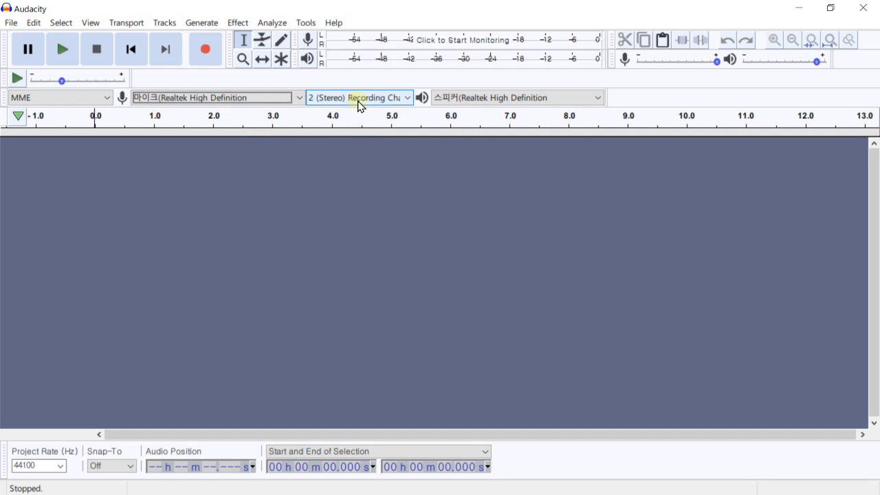
left_click(380, 102)
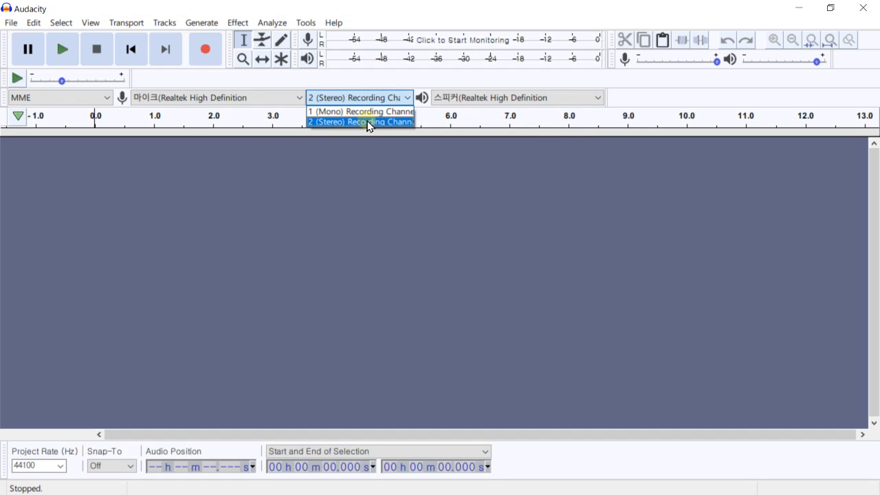
left_click(370, 124)
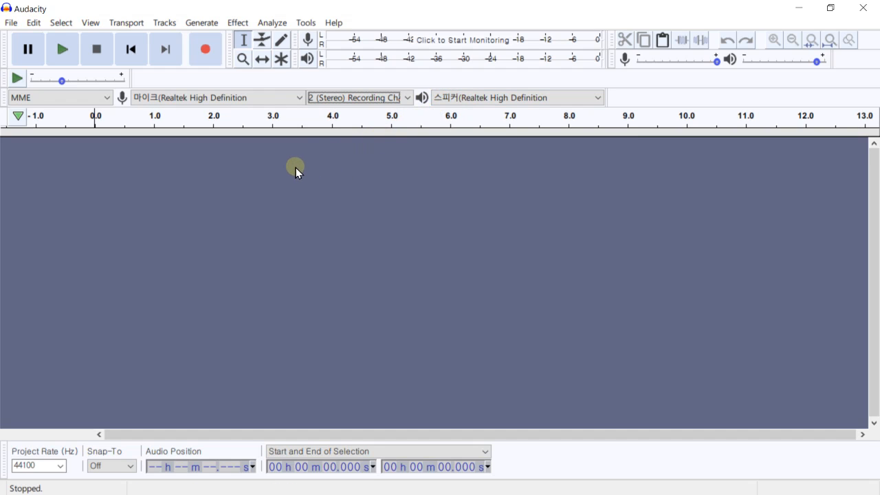
Record a stereo voice clip about 7.4 seconds long and play it back
left_click(207, 51)
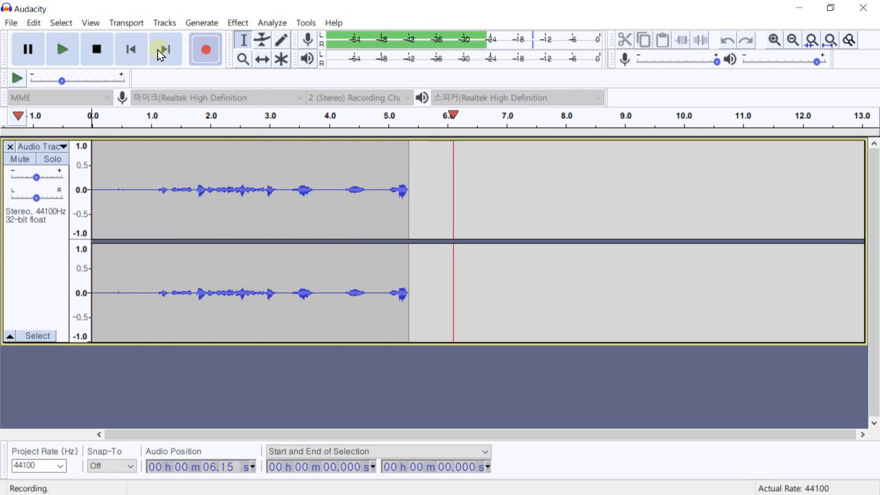
left_click(105, 48)
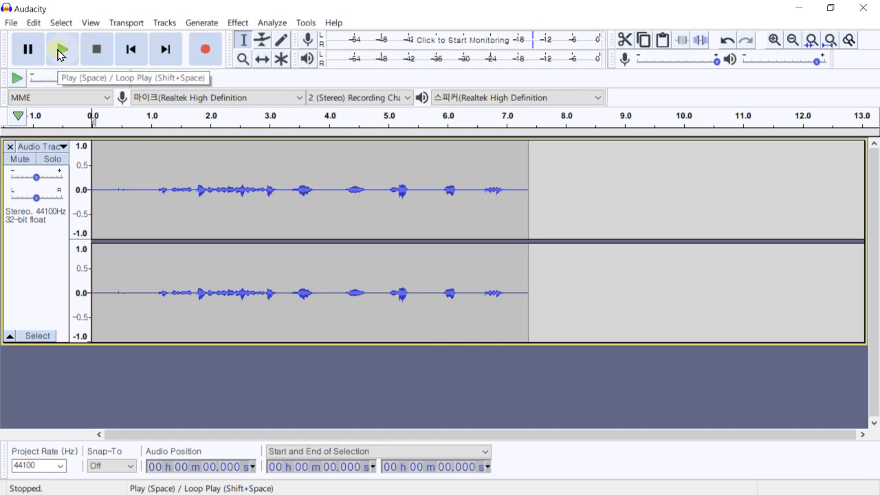
left_click(62, 55)
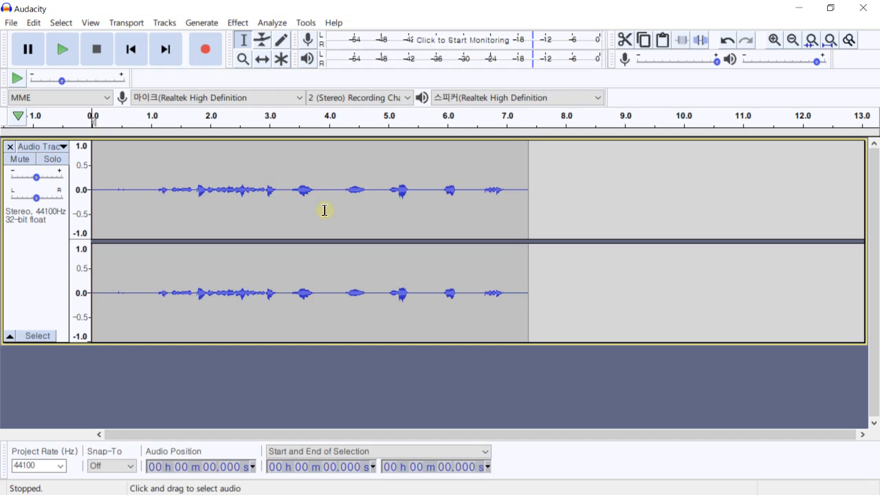
Select the audio from about 3.9 to 4.9 seconds and play only that range
left_click_drag(325, 210, 380, 213)
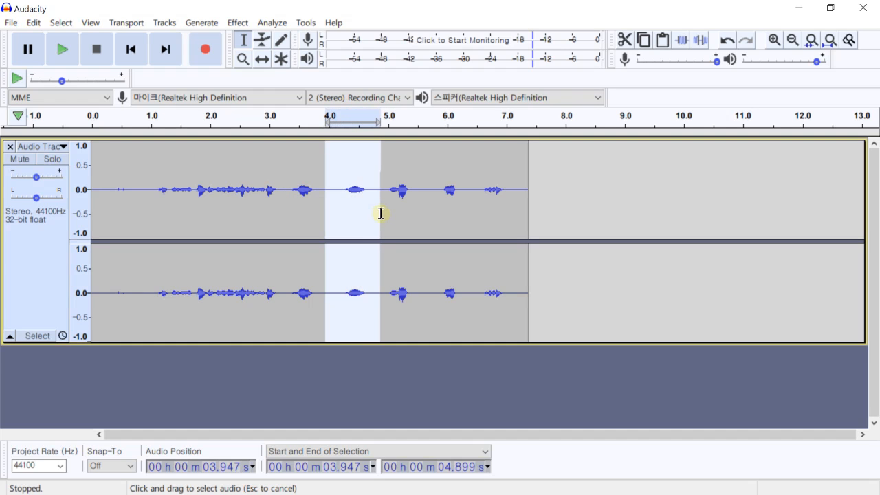
left_click_drag(381, 214, 382, 214)
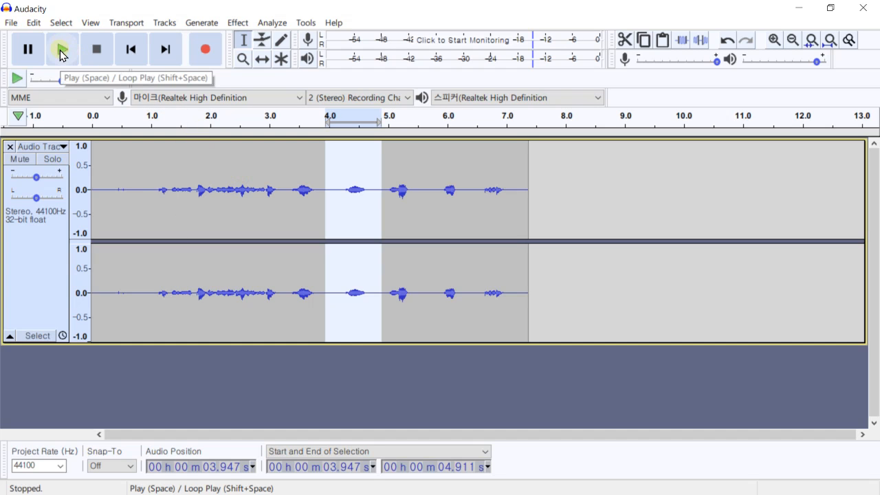
left_click(62, 55)
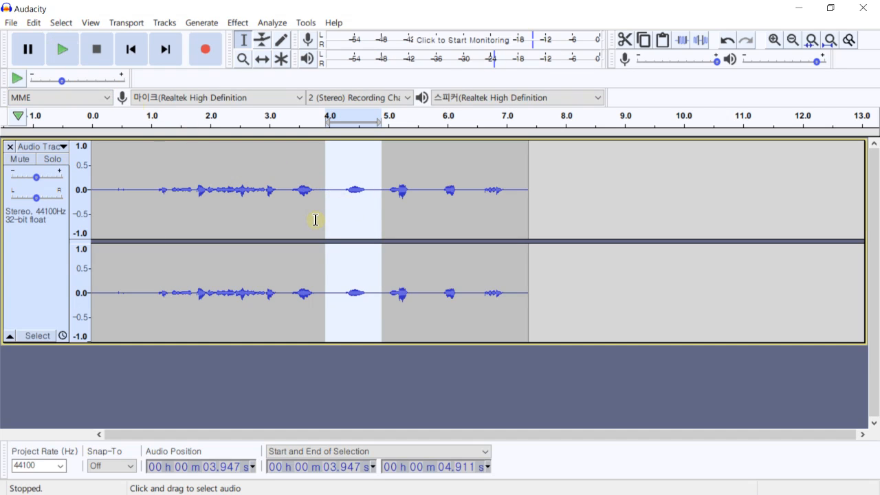
Select the audio from about 3.9 to 5.8 seconds, play it once, and loop the playback briefly before stopping
left_click_drag(322, 220, 432, 227)
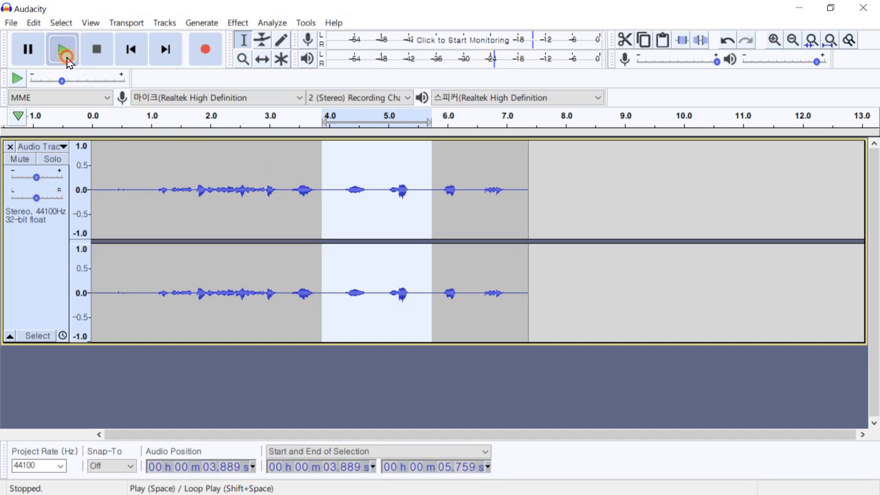
left_click(66, 56)
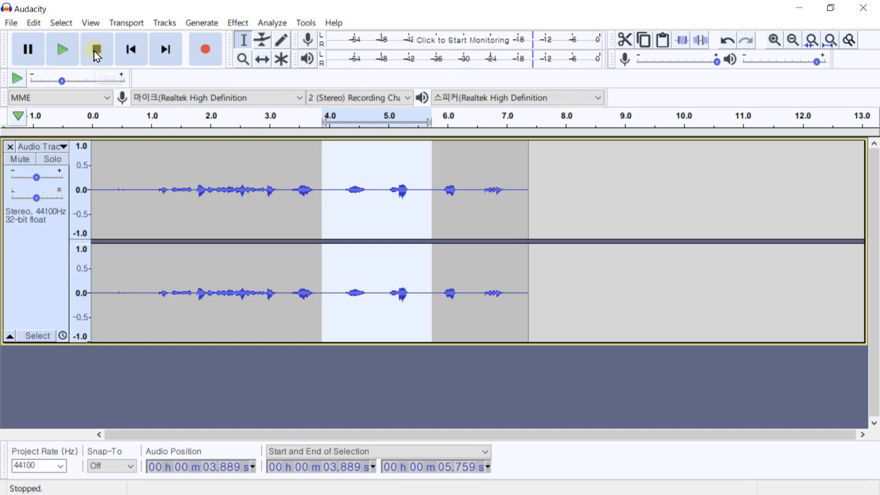
key("shift")
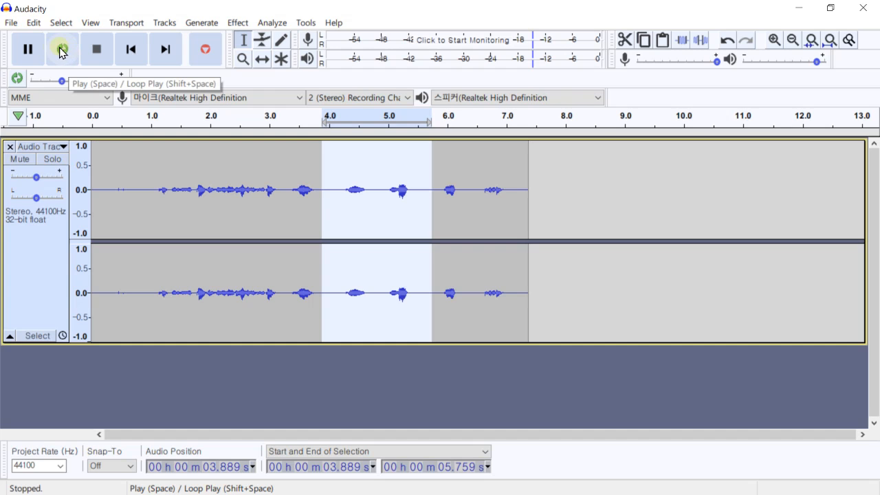
left_click(62, 50, "shift")
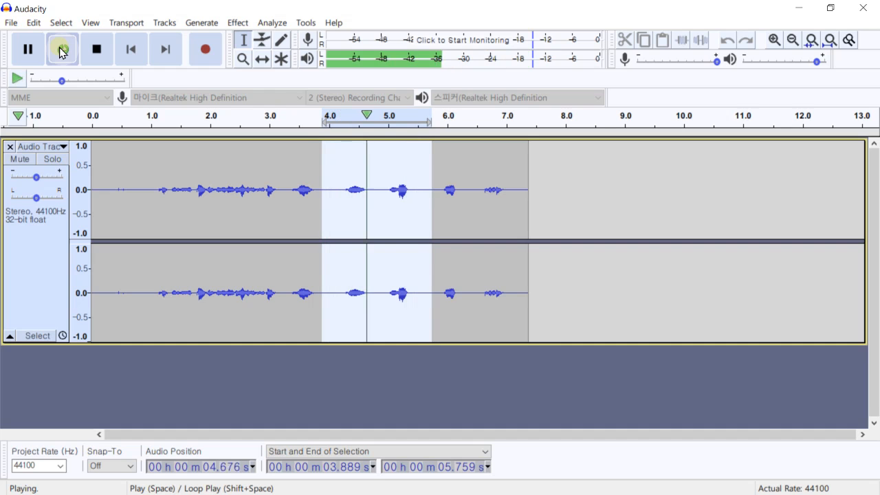
left_click(99, 56)
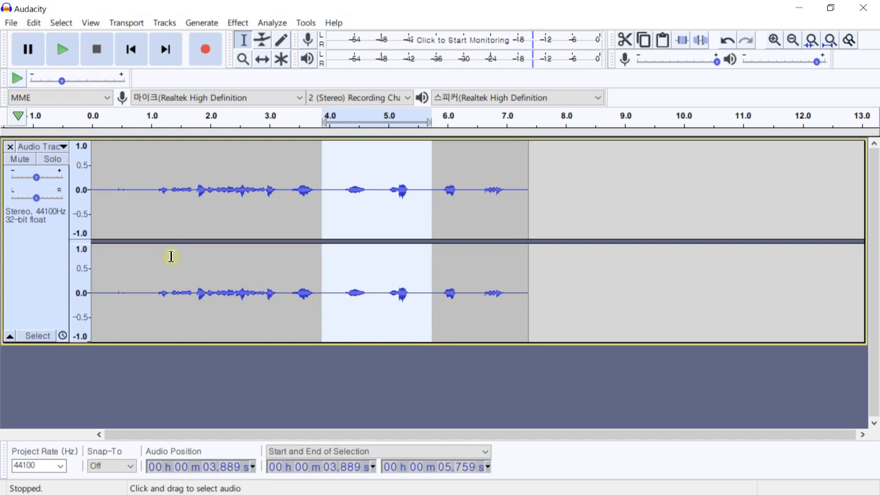
Reduce the audio track's height and record onto a new track over the selected 3.889 to 5.759 second range
left_click_drag(185, 345, 205, 239)
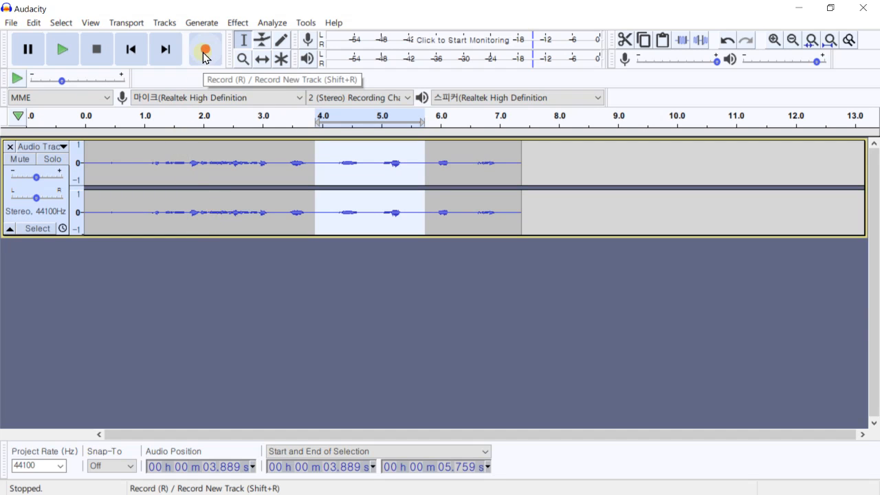
key("shift")
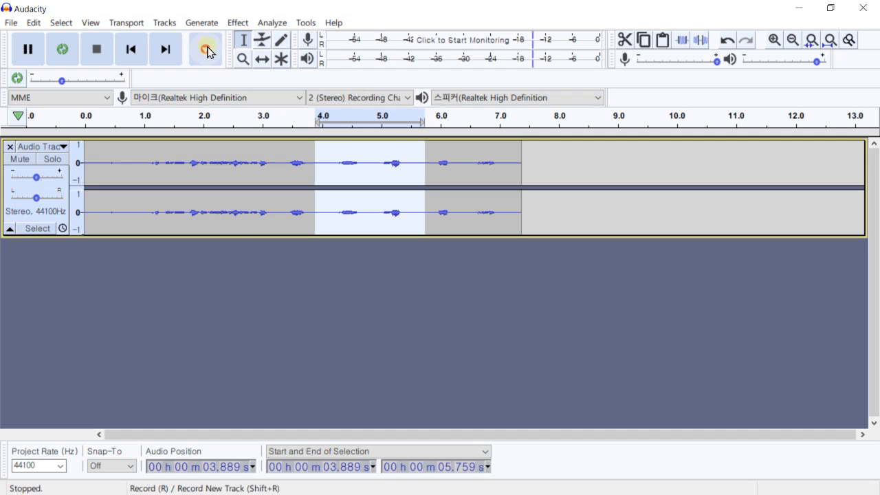
left_click(204, 61, "shift")
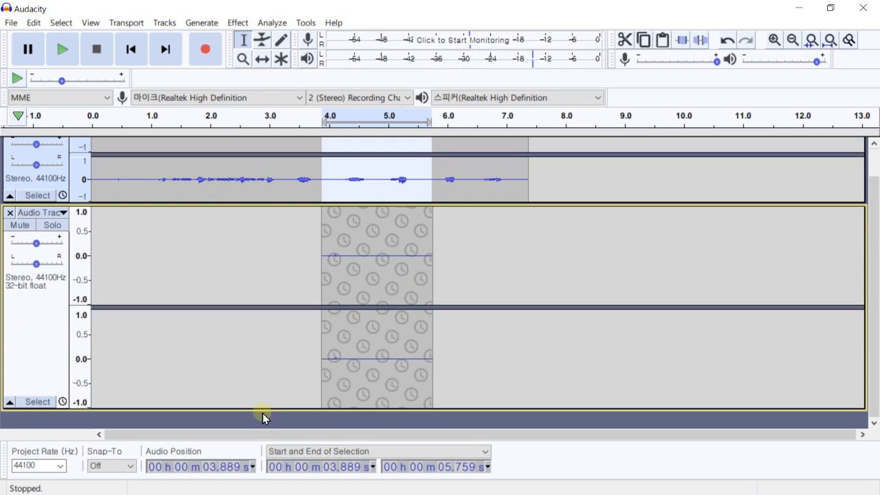
Reduce the height of the second track and remove that track from the project
left_click_drag(263, 410, 292, 270)
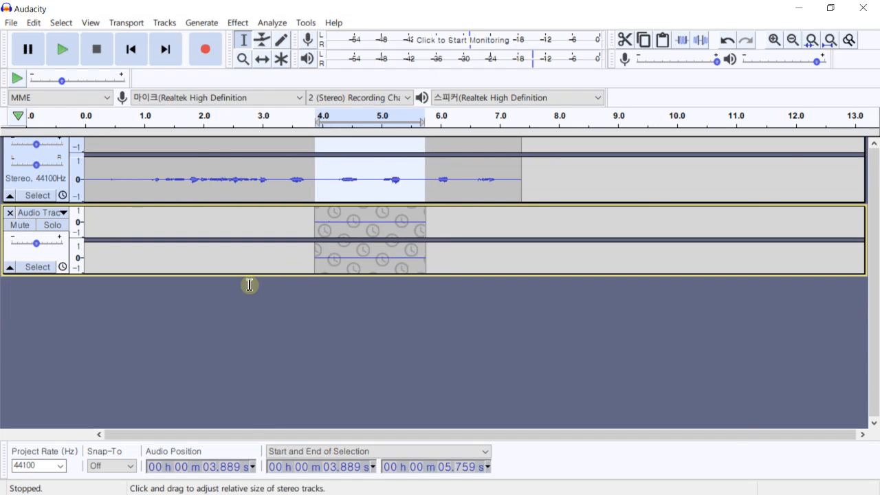
left_click_drag(248, 307, 248, 328)
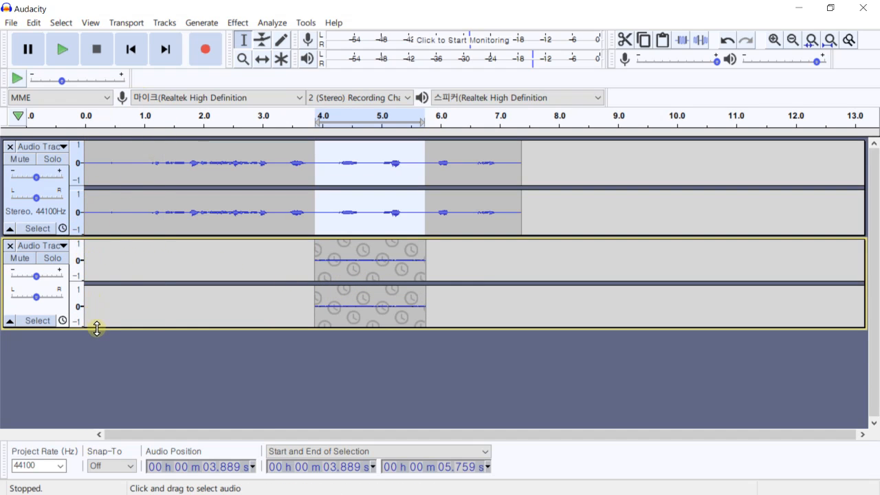
left_click_drag(96, 331, 96, 336)
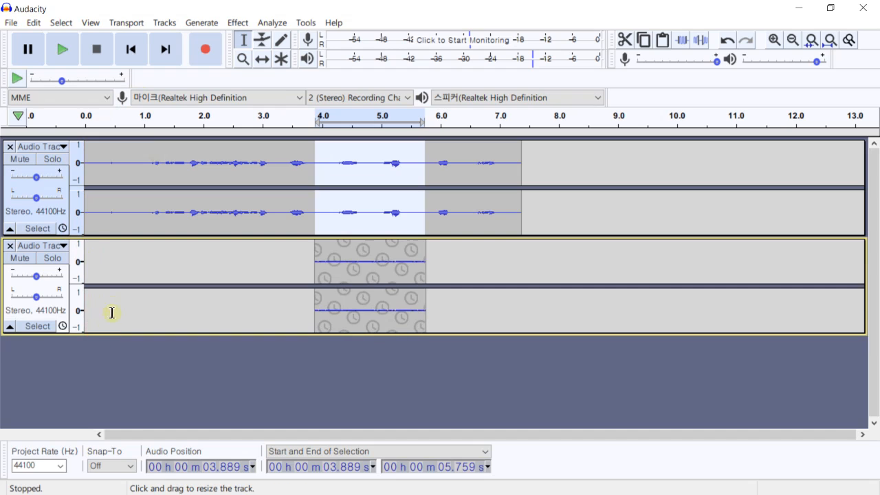
left_click(9, 246)
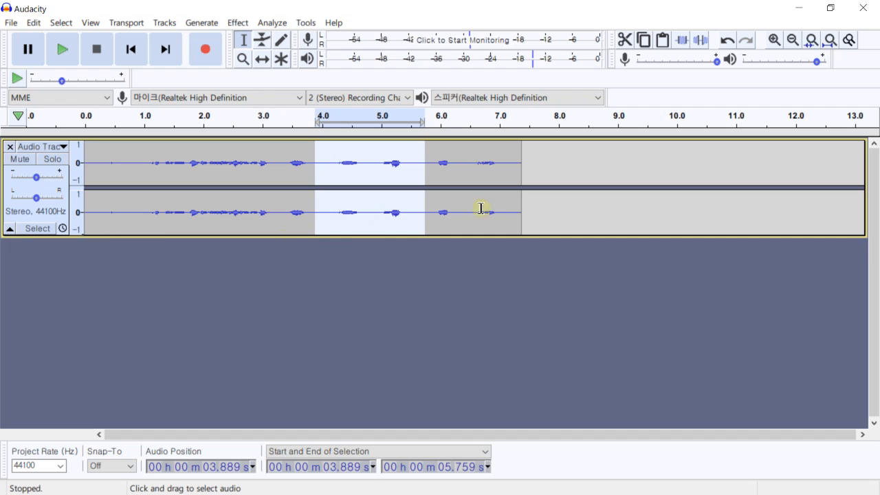
Place the cursor at the end of the first clip and record about 4.7 seconds onto a new track from there
left_click(522, 180)
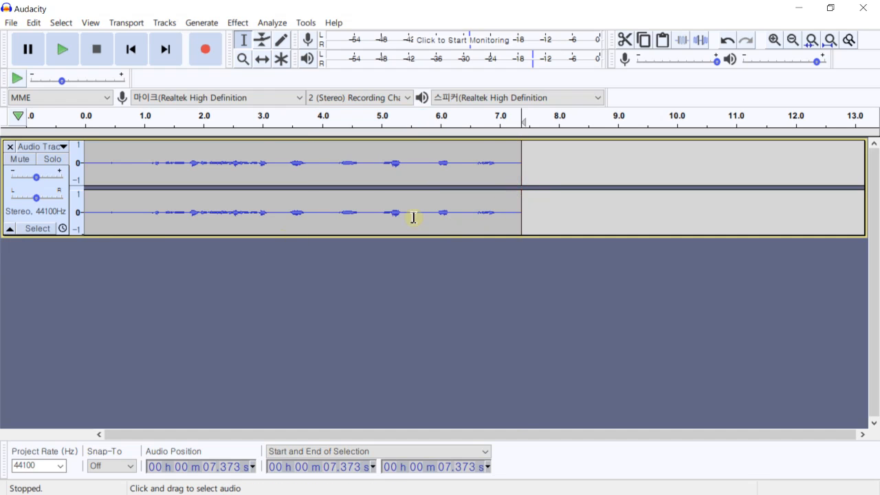
key("shift")
left_click(210, 55, "shift")
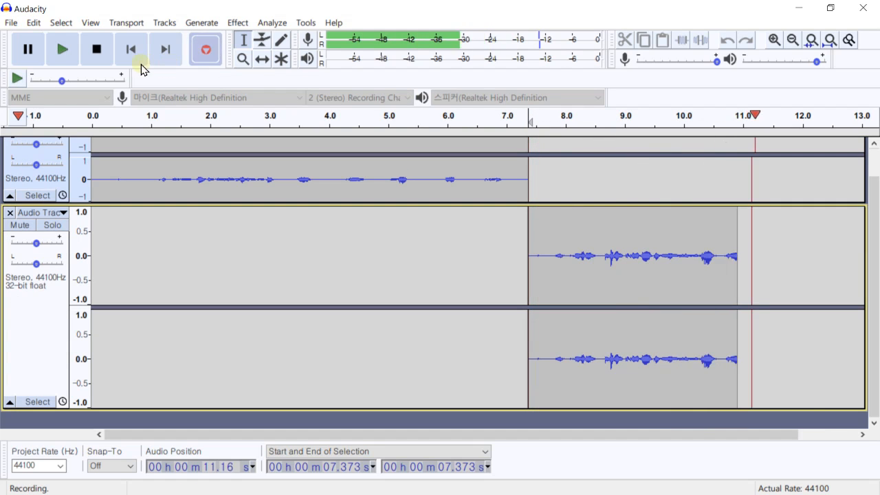
left_click(97, 49)
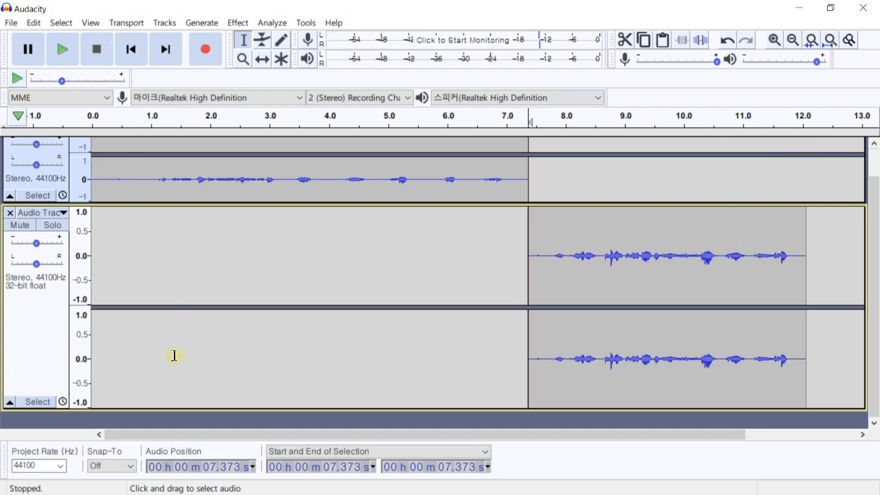
Shrink the newly recorded track's height and delete that track
left_click_drag(171, 411, 206, 281)
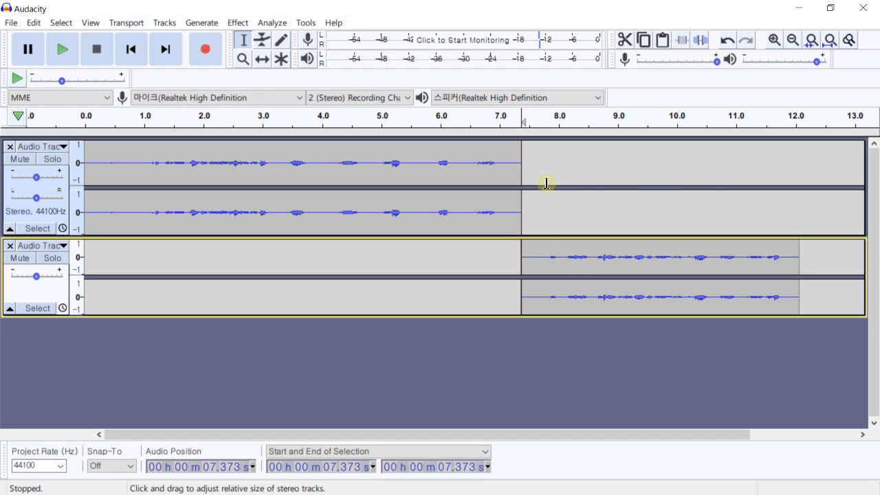
left_click(11, 246)
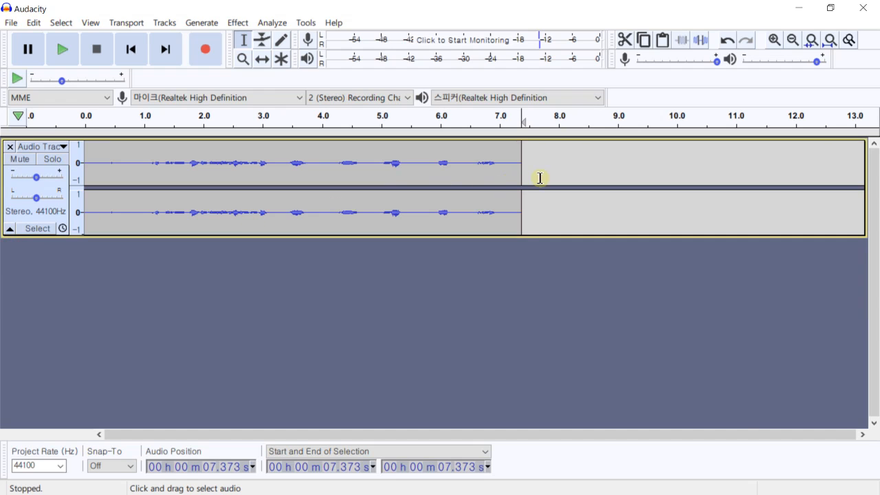
Place the cursor at about 5.2 seconds and record about 3.4 seconds more onto the end of the same track
left_click(391, 180)
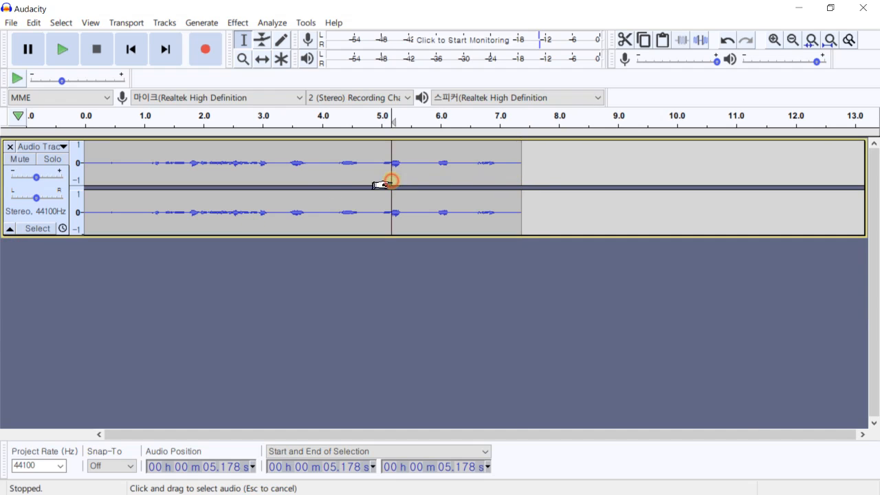
left_click(211, 57)
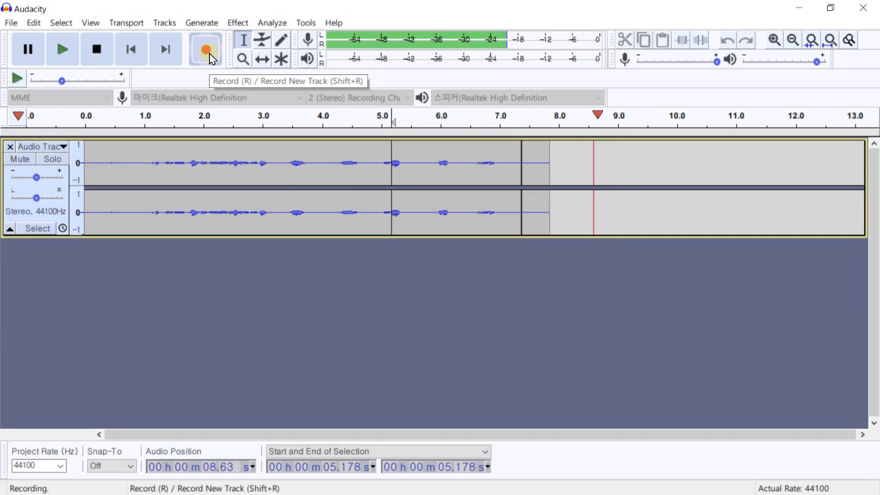
left_click(97, 49)
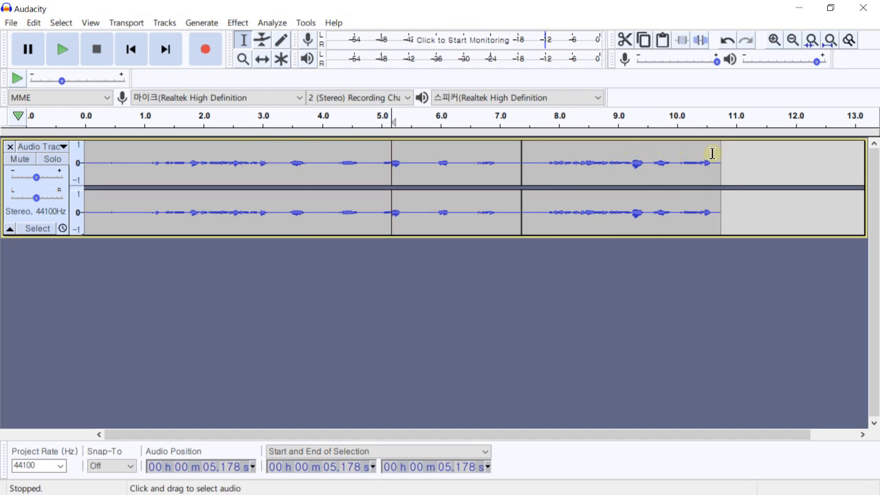
Select the appended recording from 7.373 to 10.740 seconds and delete it
left_click_drag(720, 151, 522, 159)
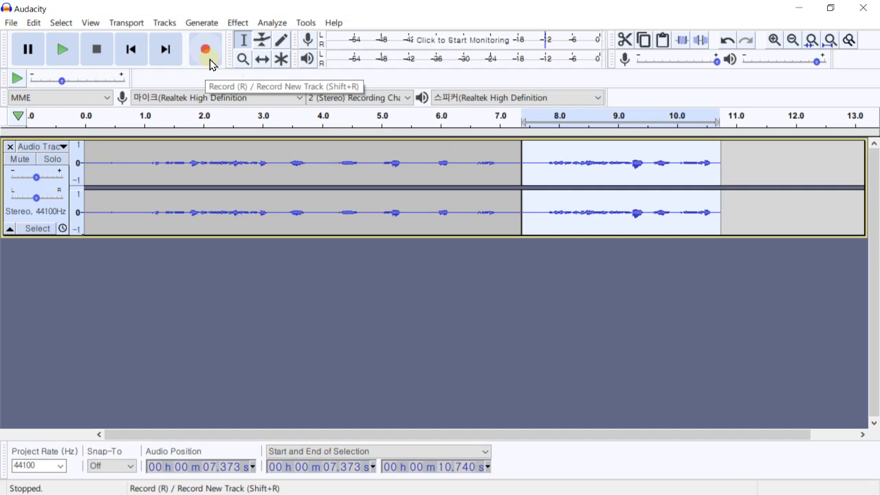
key("shift")
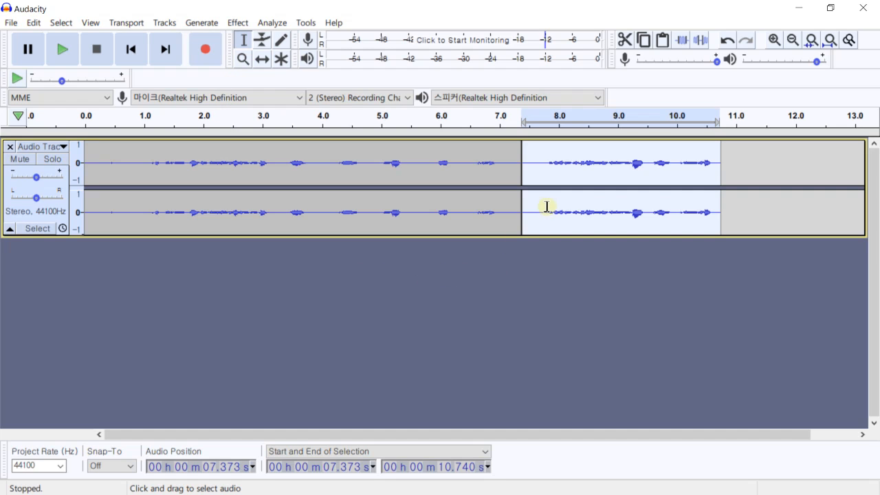
left_click(749, 165)
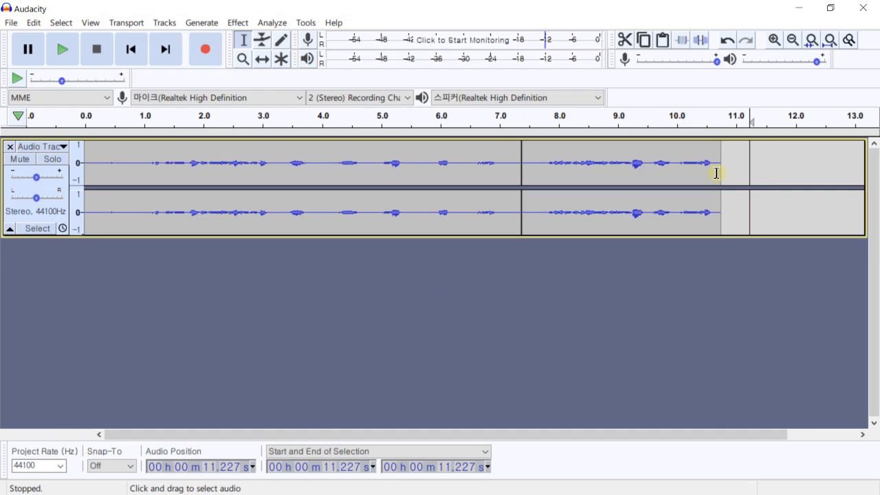
left_click_drag(719, 172, 522, 190)
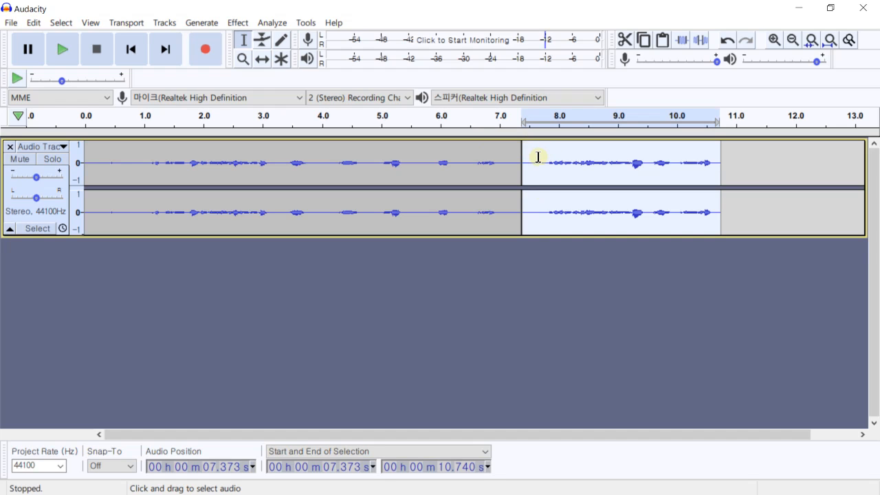
key("Delete")
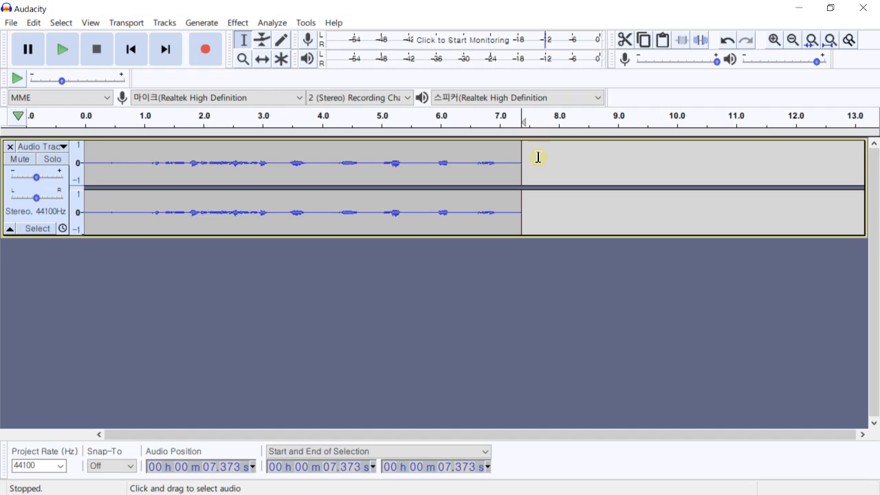
Undo the last deletion and duplicate the selected audio from 7.373 to 10.740 seconds onto a new track
key("ctrl+z")
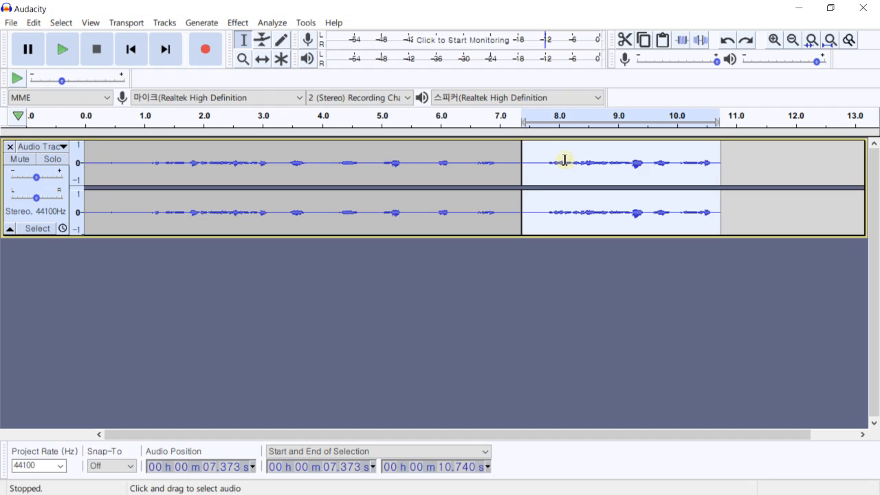
left_click(36, 27)
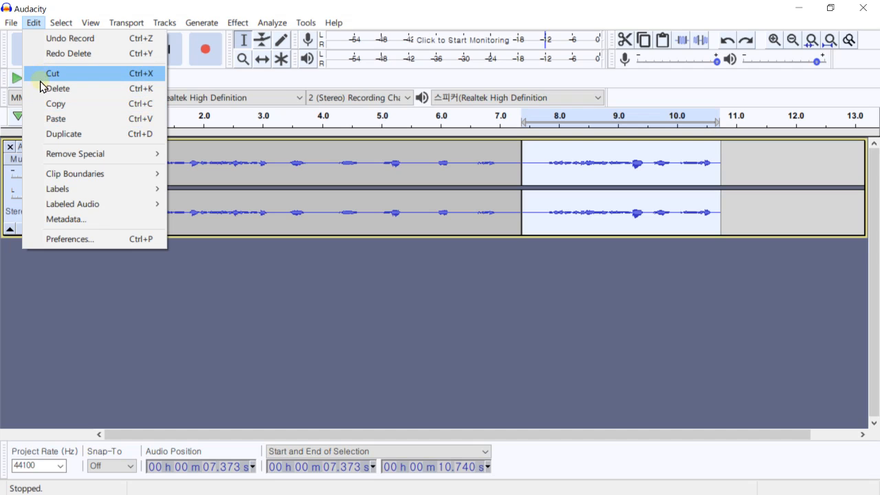
left_click(40, 141)
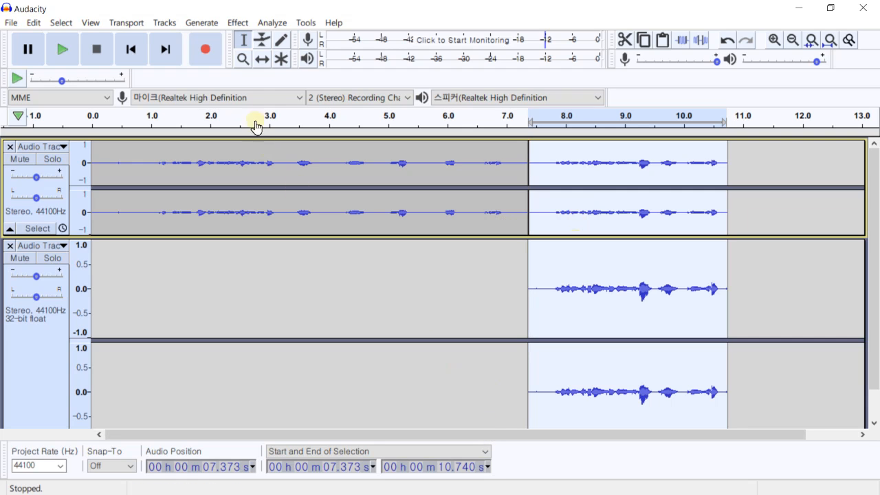
Fit the tracks to the window height, and undo the duplication of the selected audio
left_click(168, 25)
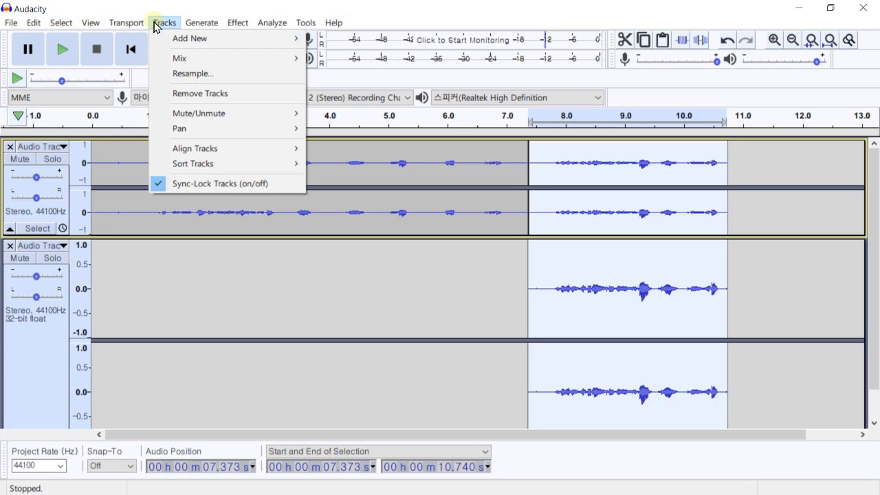
mouse_move(101, 28)
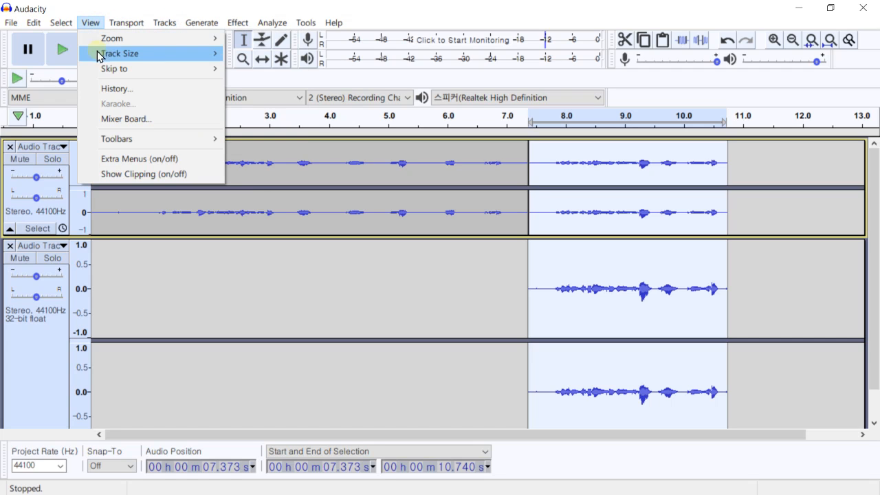
mouse_move(213, 54)
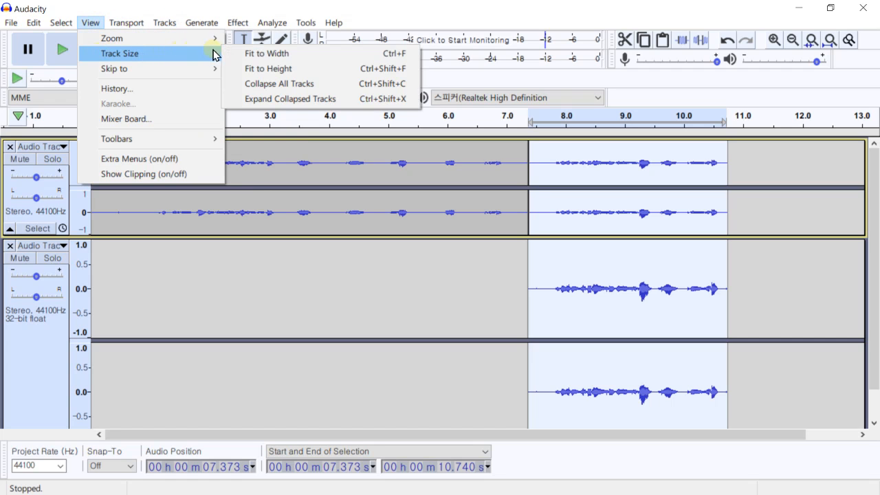
left_click(275, 69)
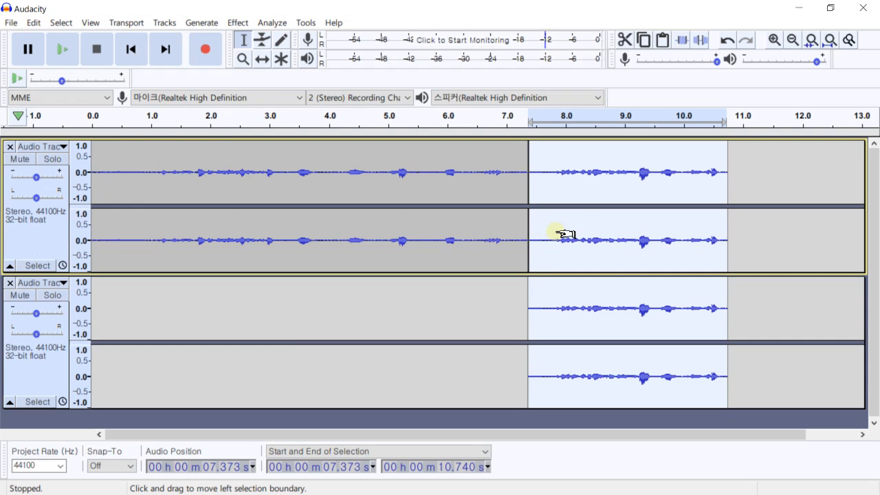
key("ctrl+z")
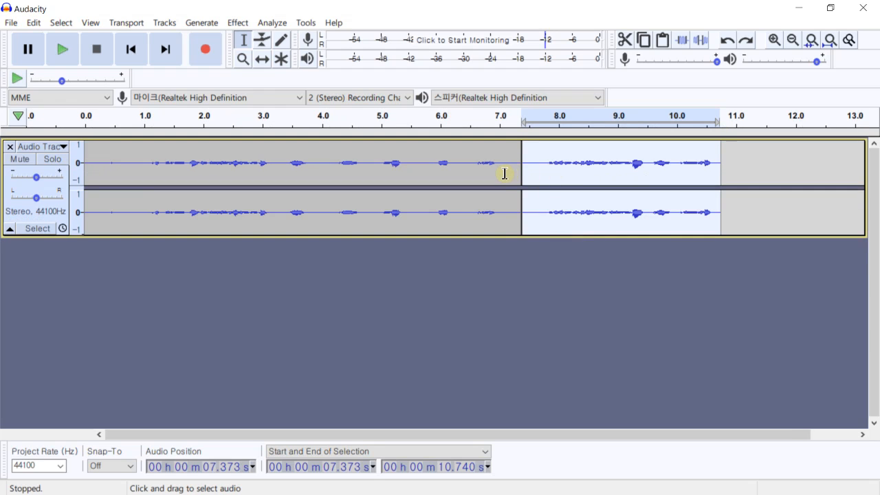
Duplicate the audio from 7.674 to 10.333 seconds onto a new track, and remove that new track
left_click(504, 174)
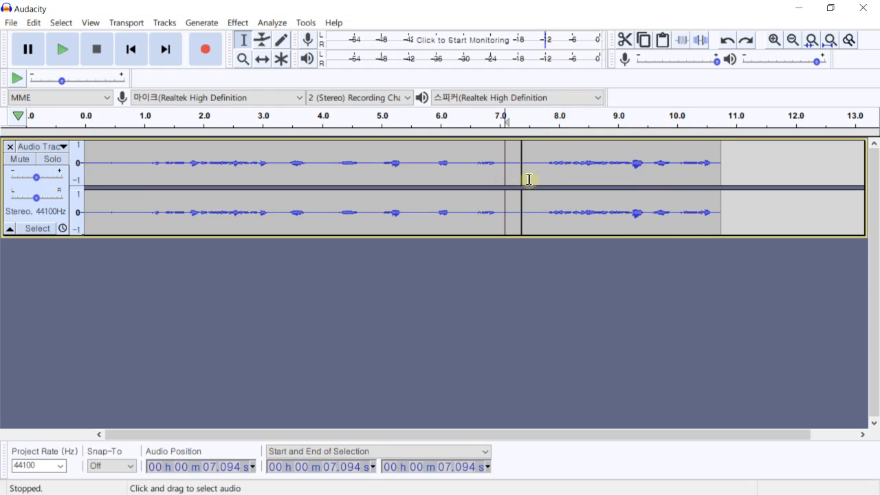
left_click_drag(539, 177, 695, 190)
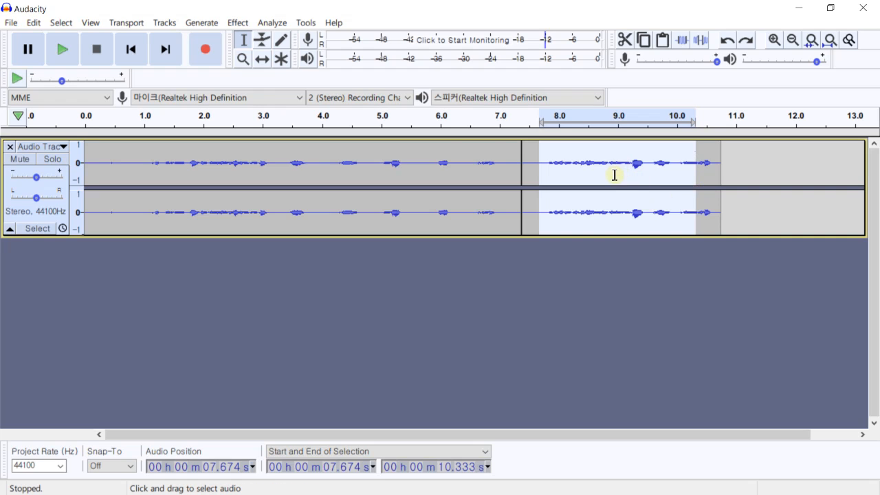
left_click(33, 23)
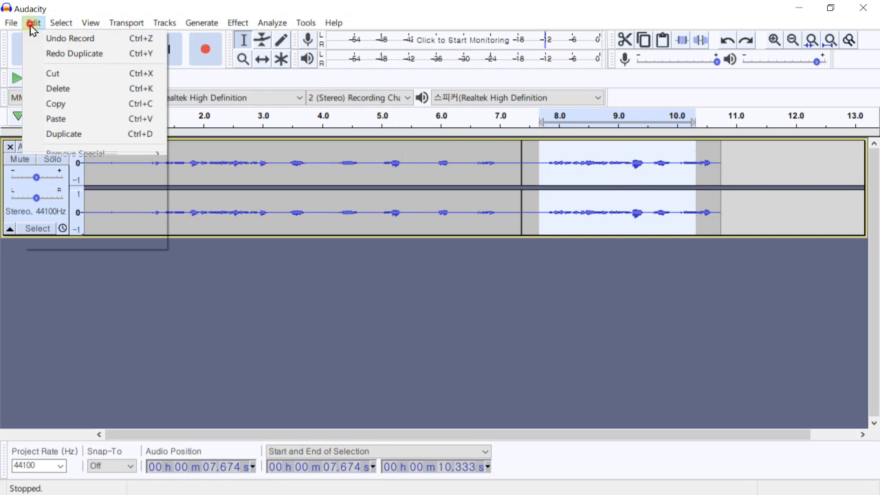
left_click(60, 135)
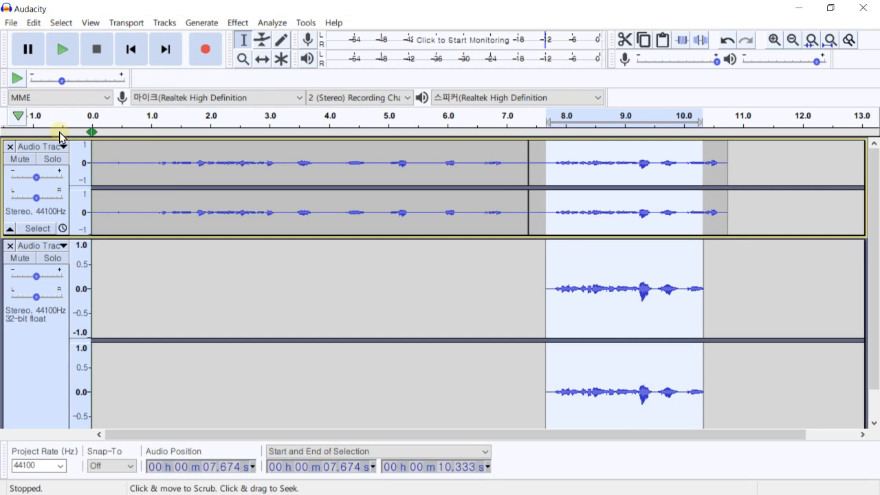
left_click(10, 245)
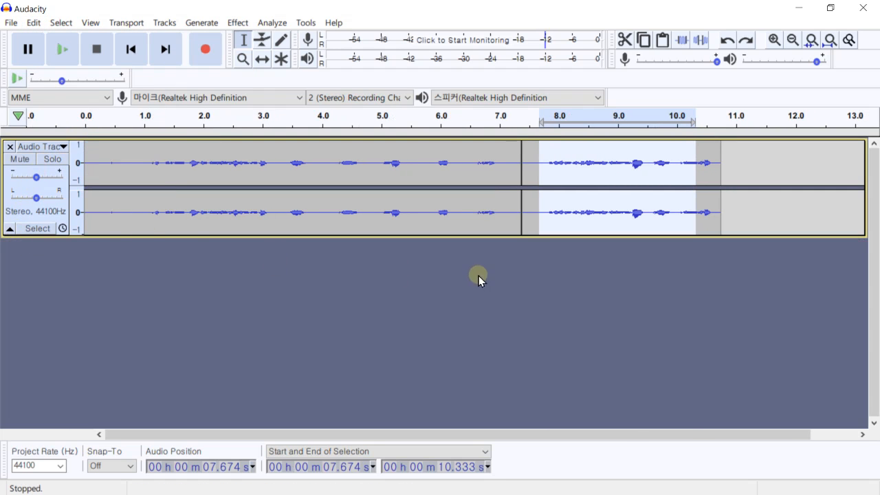
Paste a copy of the audio from 8.324 to 9.392 seconds at 10.948 seconds on the same track, and undo the paste
left_click(575, 204)
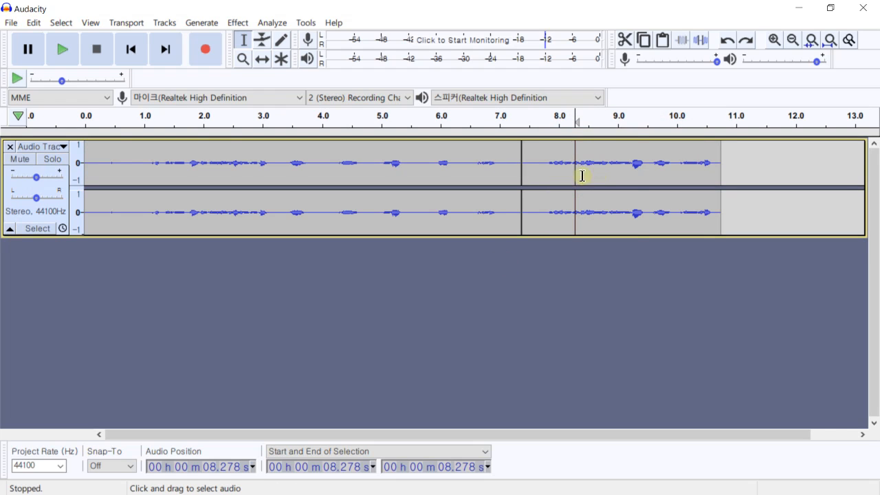
left_click_drag(578, 175, 638, 173)
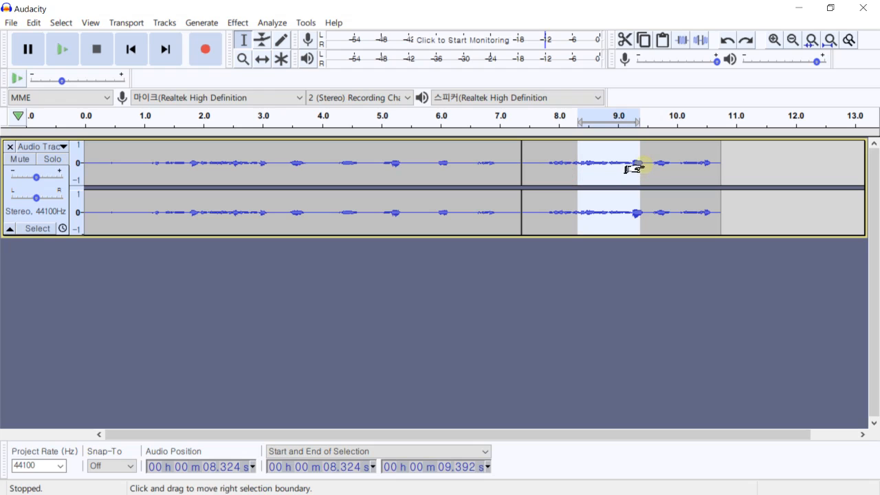
left_click(733, 165)
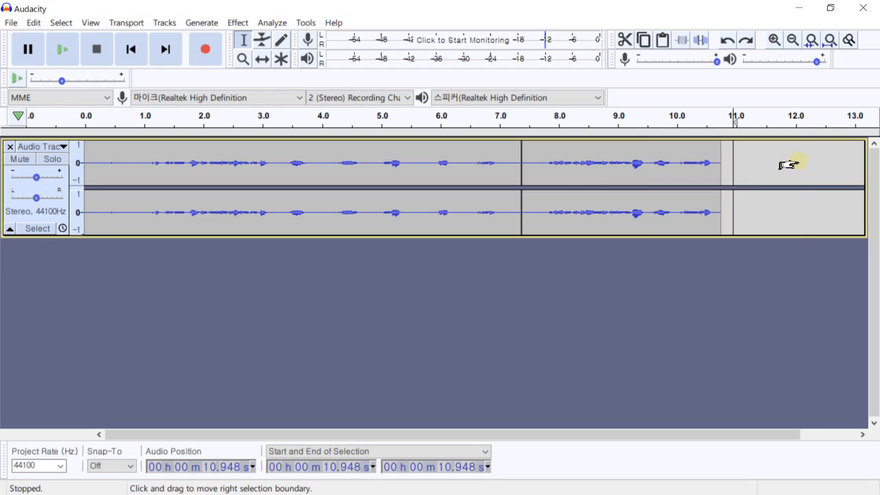
key("ctrl+v")
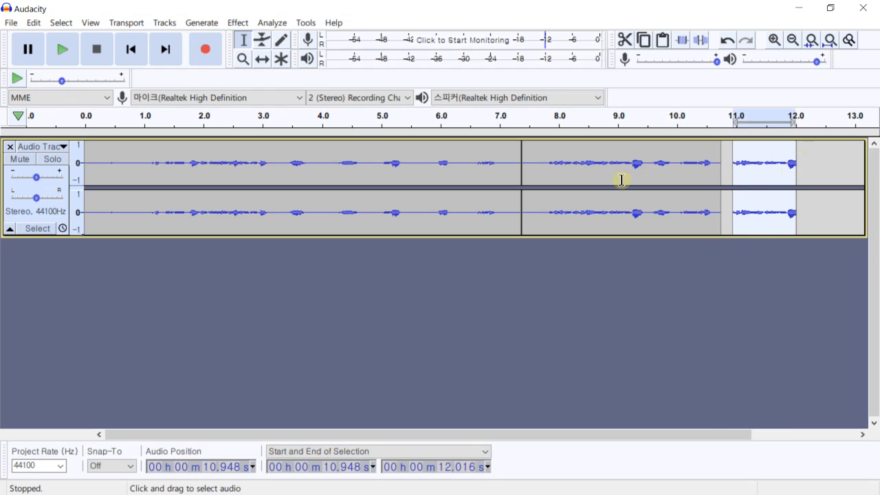
key("ctrl+z")
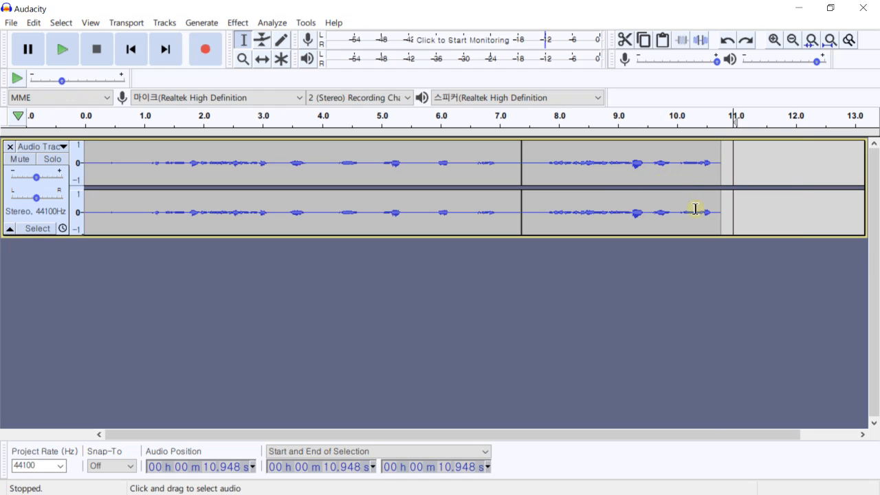
Select the second clip from 7.373 to 10.740 seconds and delete it
left_click(709, 180)
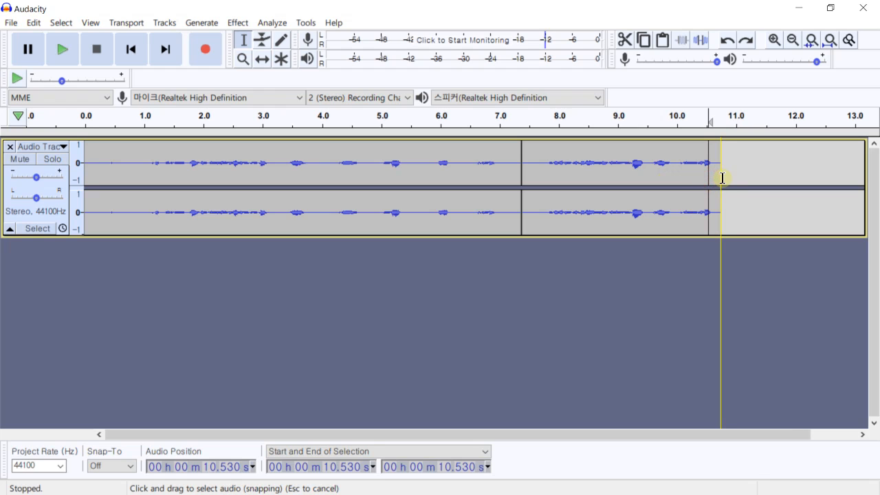
left_click_drag(722, 178, 524, 197)
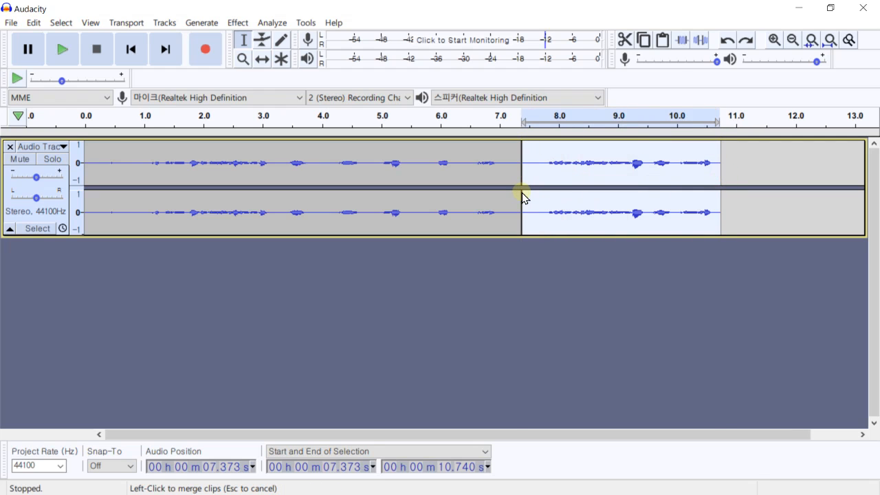
key("Delete")
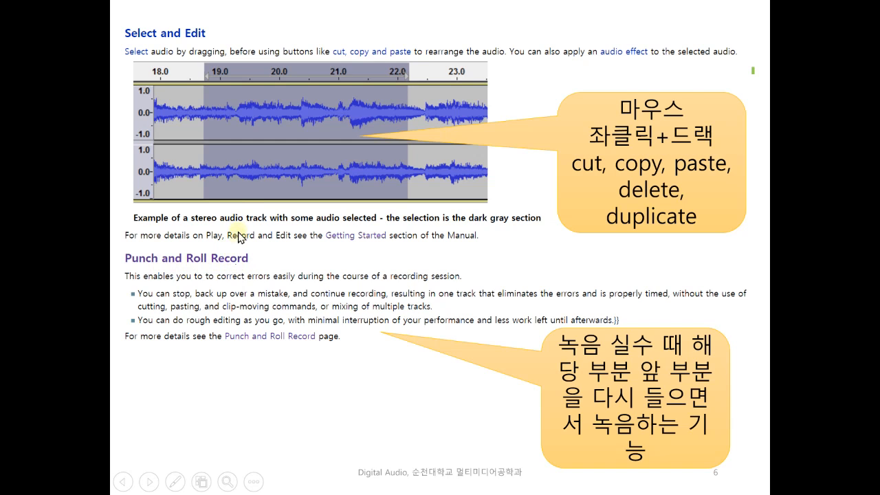
Switch back to Audacity, select the whole track and delete all of its audio
key("alt+Tab")
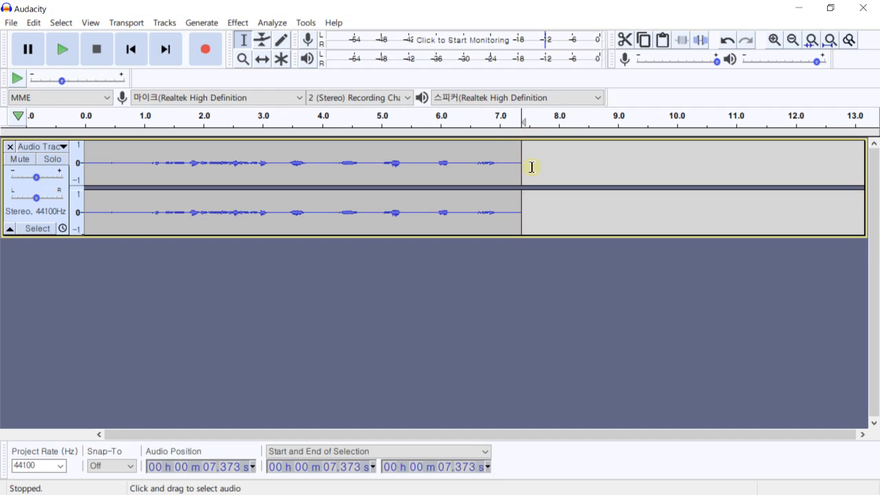
left_click(38, 228)
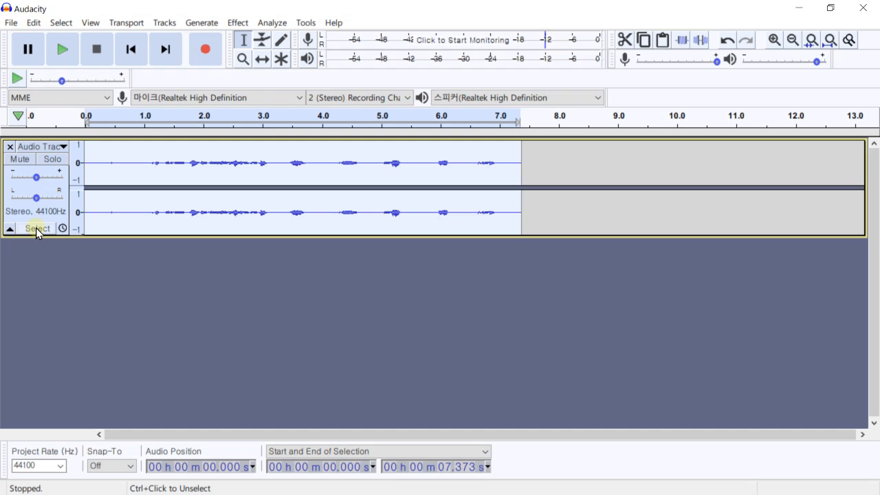
key("Delete")
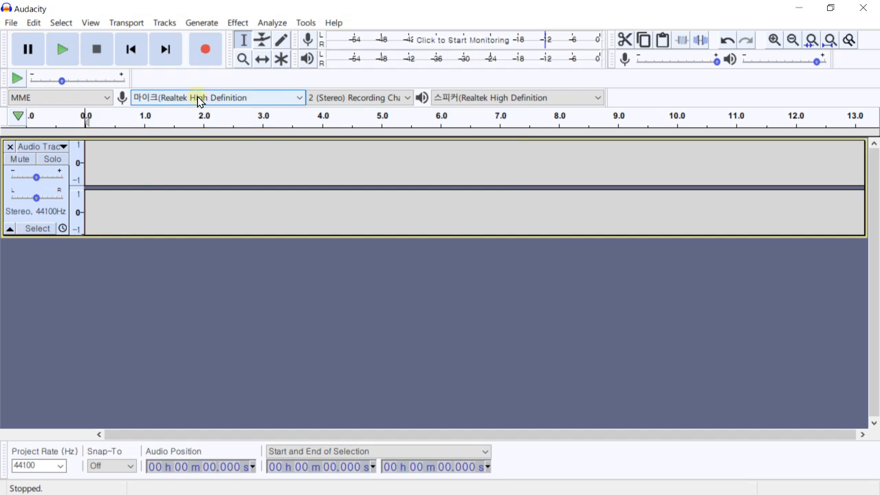
Record about 9.3 seconds from the start of the empty track and play the recording back
left_click(205, 58)
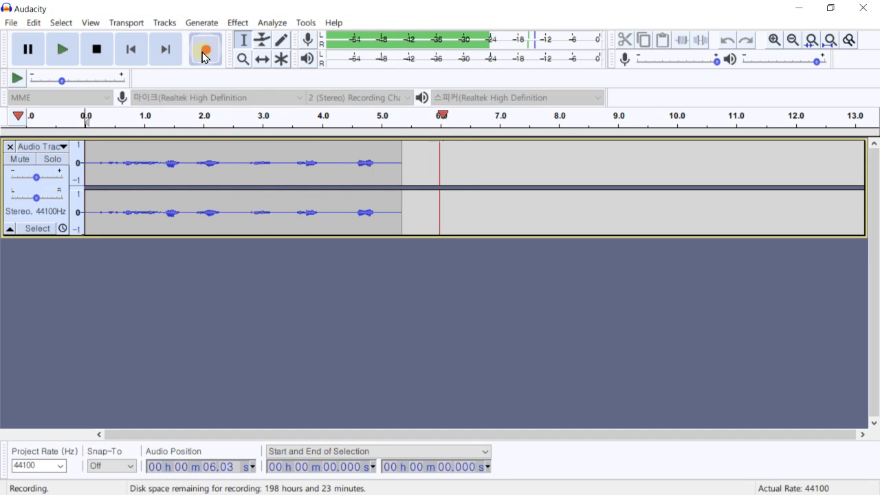
left_click(101, 58)
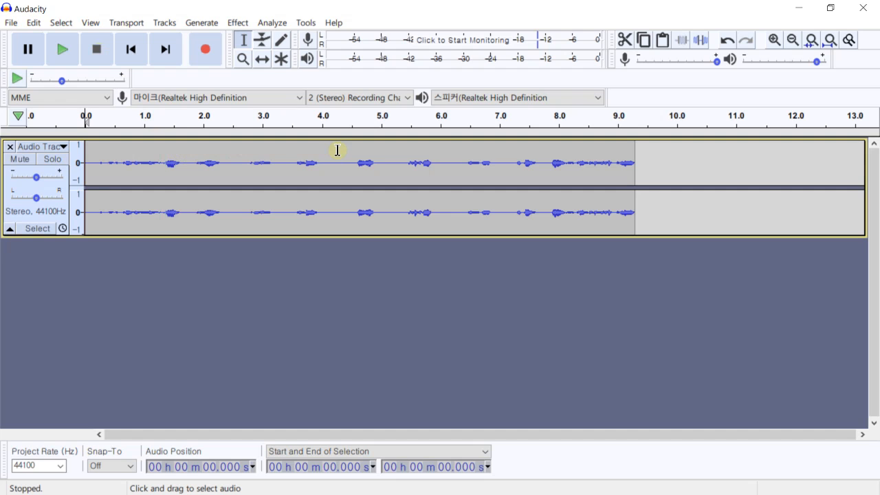
key("space")
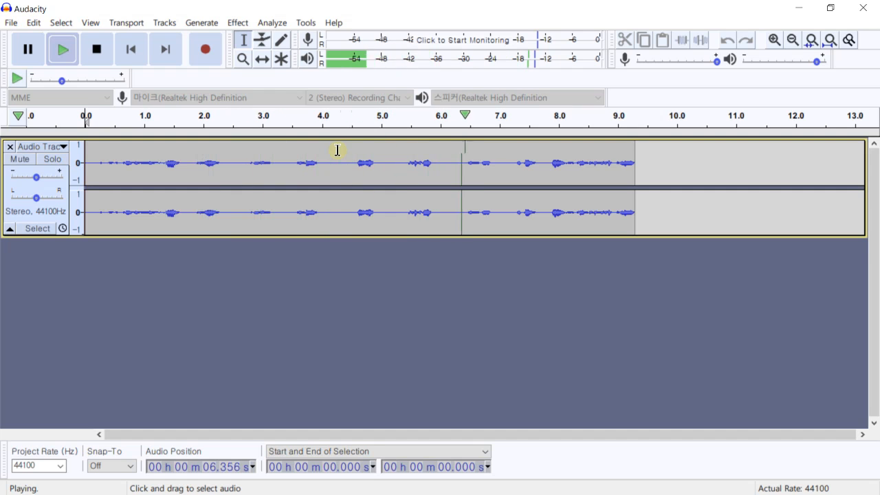
key("space")
Play the section from 5.155 to 6.200 seconds, and the section from 5.294 to 7.036 seconds
mouse_move(452, 162)
left_mouse_down()
mouse_move(440, 165)
mouse_move(453, 165)
left_mouse_up()
left_click(390, 163)
key("space")
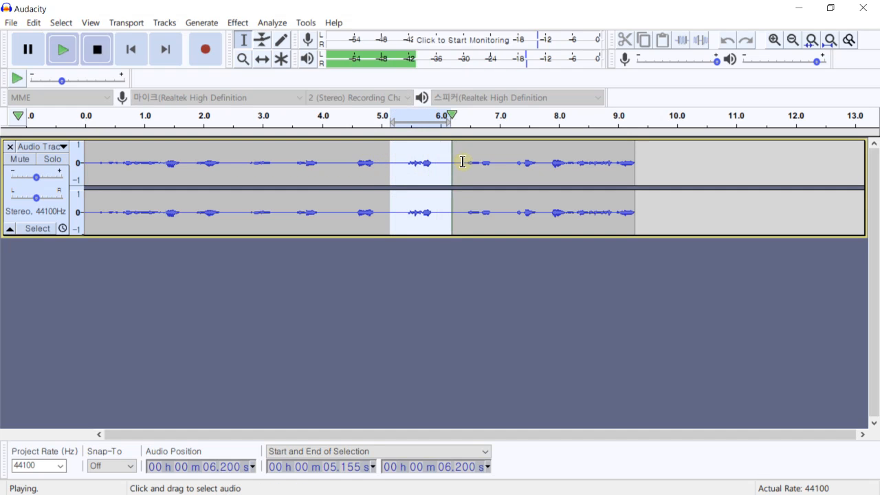
left_click(396, 152)
left_click_drag(401, 152, 501, 165)
key("space")
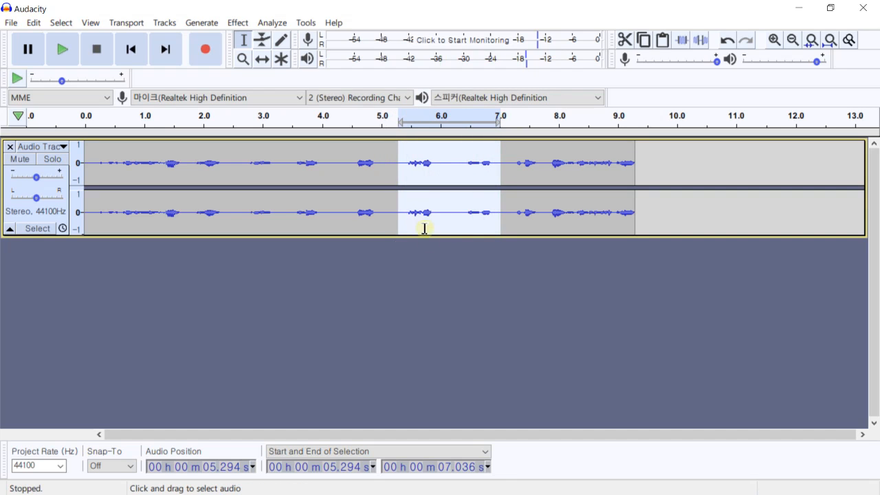
Select the audio from about 6.2 seconds to the end of the recording and delete it
left_click(438, 273)
left_click(454, 166)
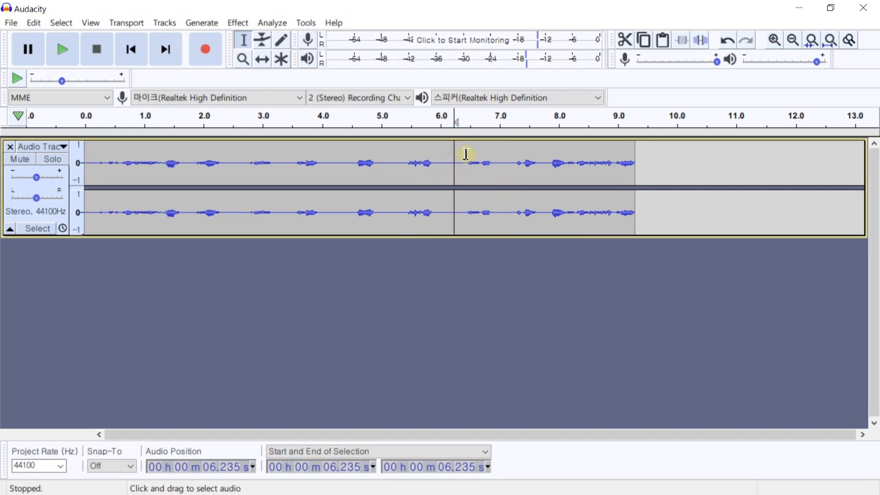
left_click_drag(457, 150, 634, 164)
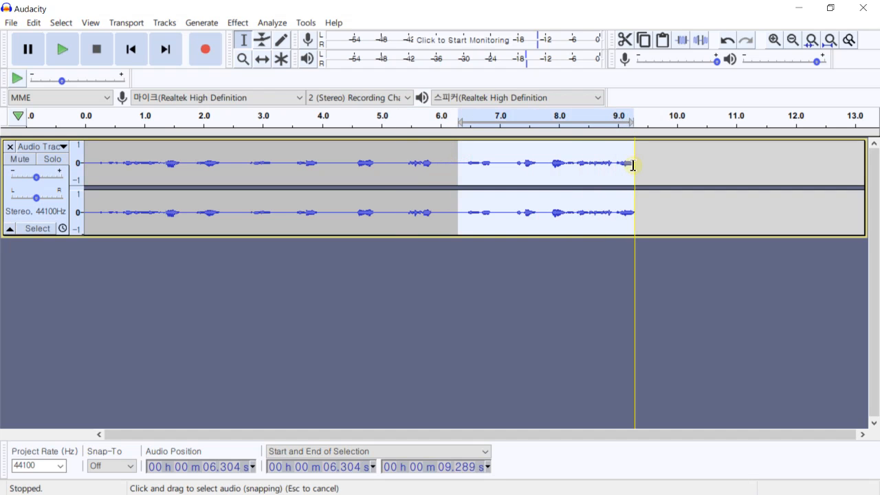
left_click(661, 162)
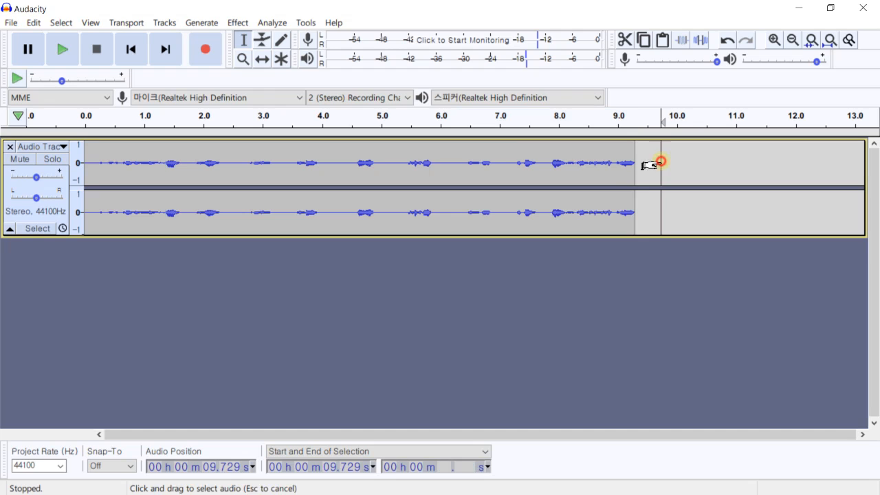
left_click(450, 156)
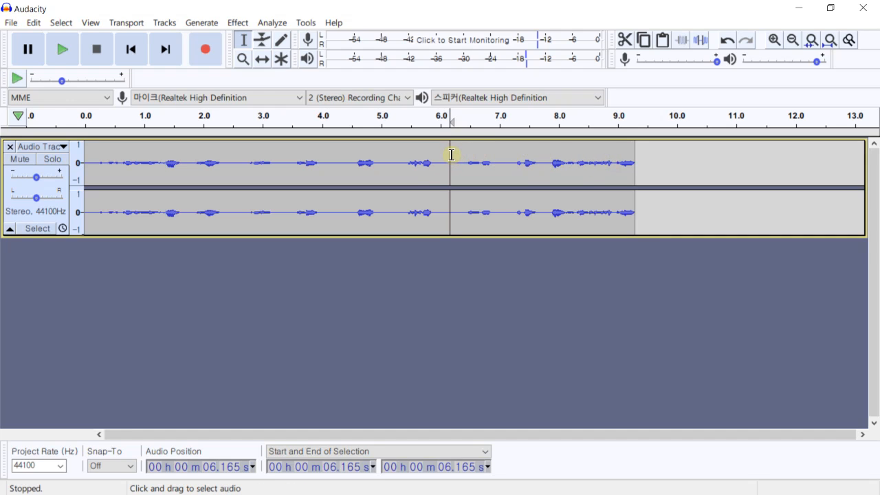
left_click_drag(452, 154, 635, 167)
key("Delete")
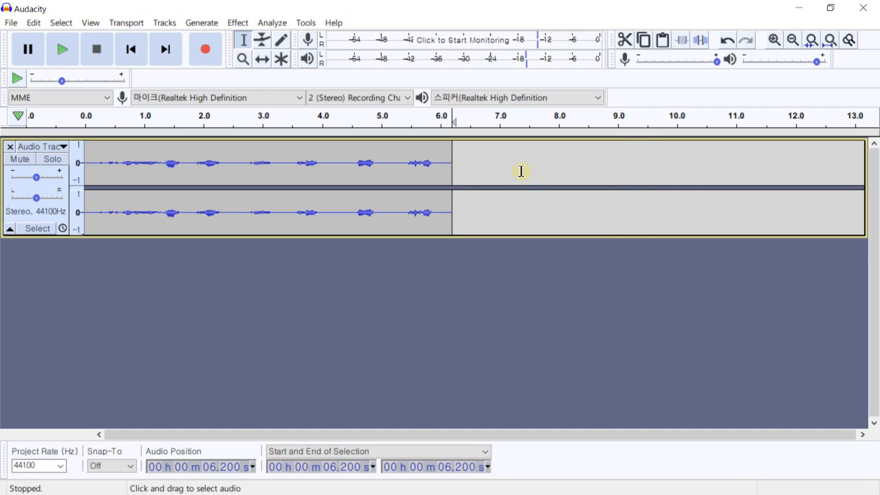
Record a replacement take from 6.200 to about 8.4 seconds and play it from 5.248 seconds to check the transition
left_click(206, 53)
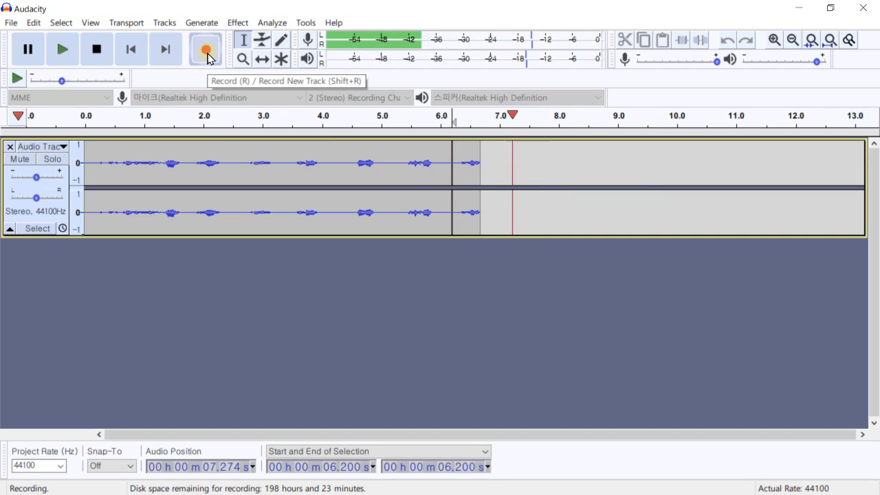
left_click(97, 49)
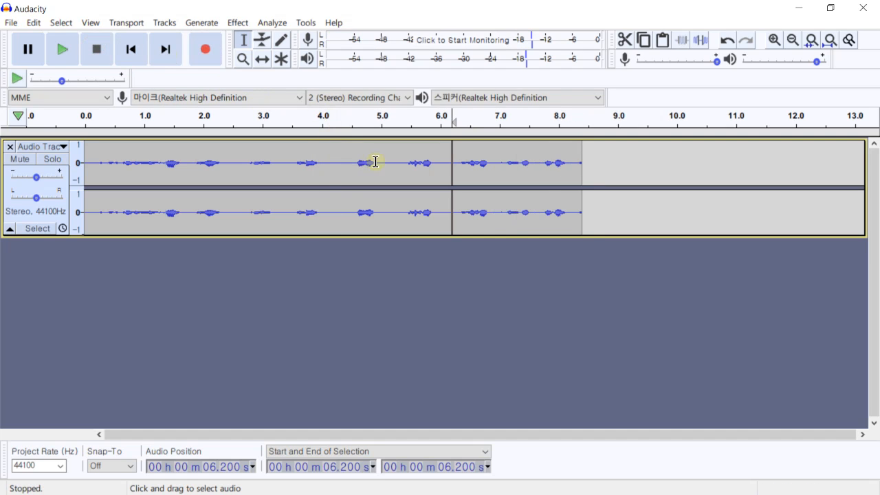
left_click(395, 165)
key("space")
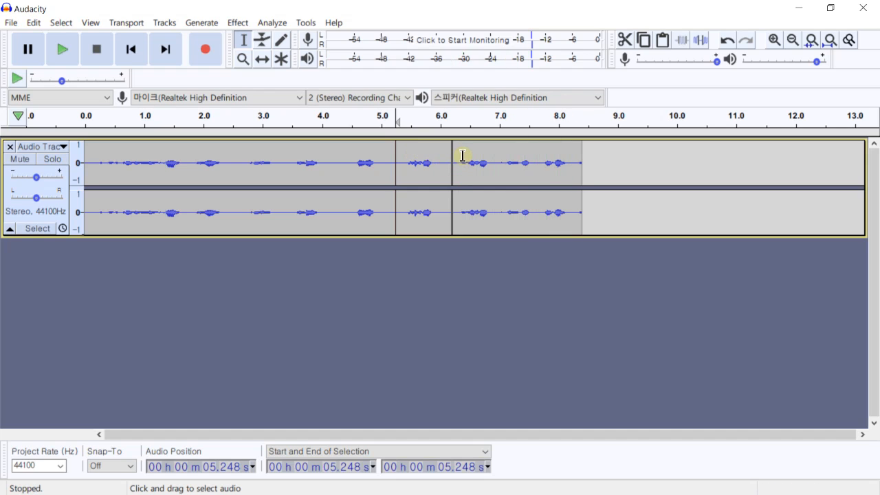
Undo the replacement recording and restore the deleted original audio after 6.2 seconds
key("ctrl+z")
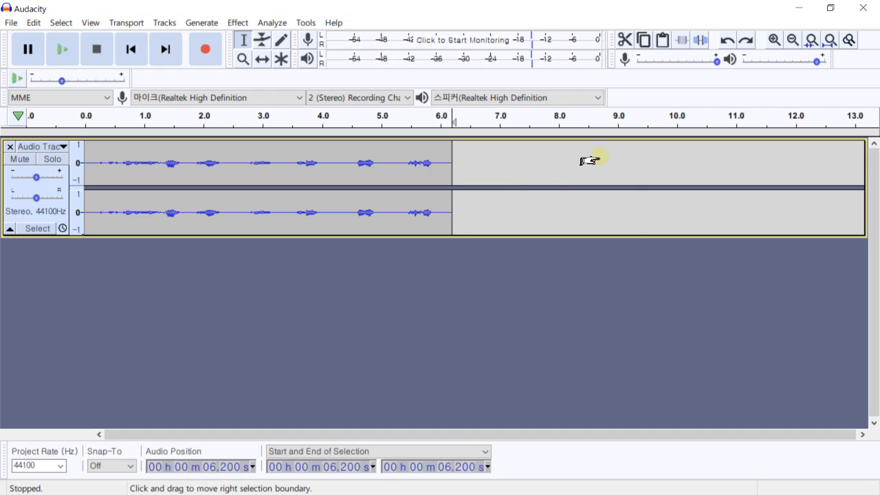
key("ctrl+v")
left_click(666, 160)
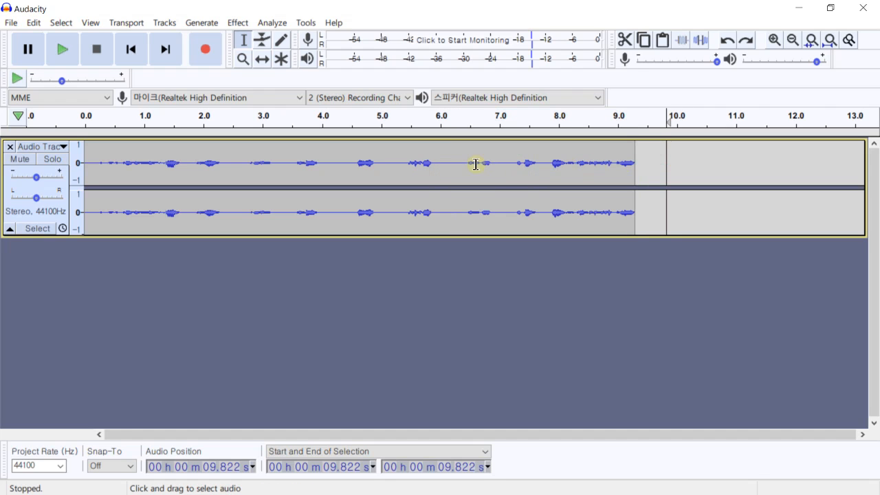
Re-record from 6.142 to about 10.2 seconds with Punch and Roll Record, and play the track from its start
left_click(451, 159)
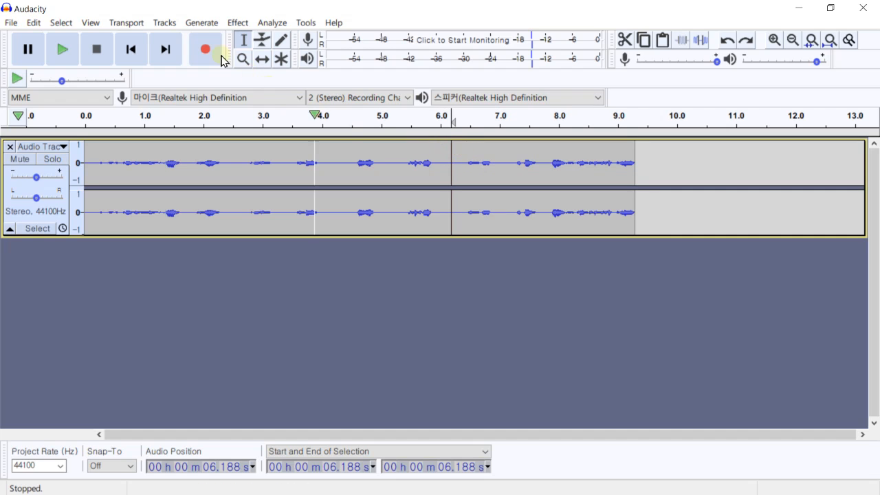
left_click(130, 25)
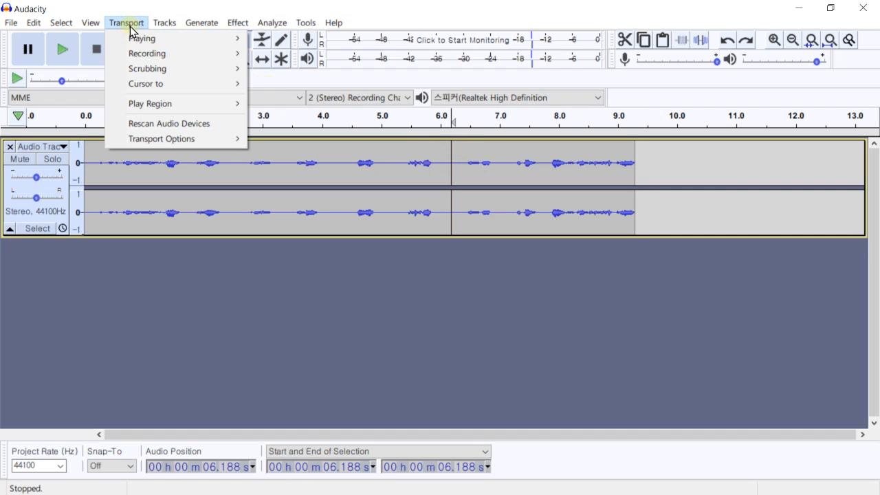
mouse_move(150, 56)
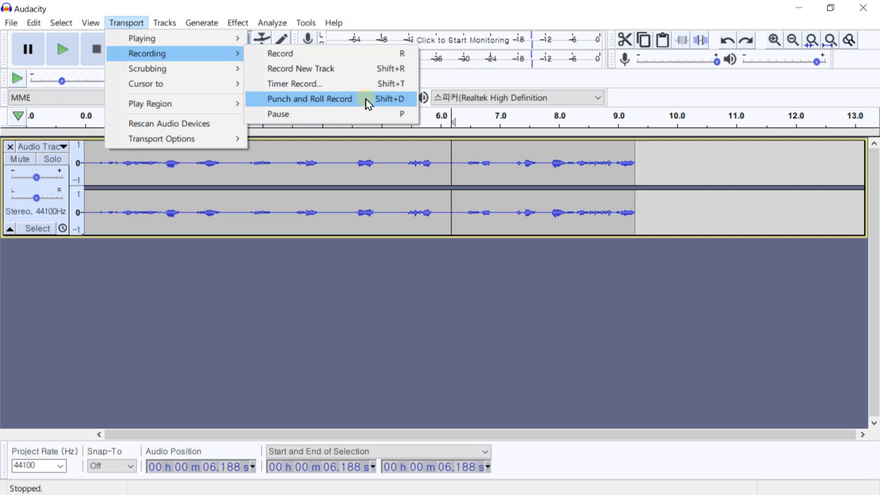
left_click(453, 151)
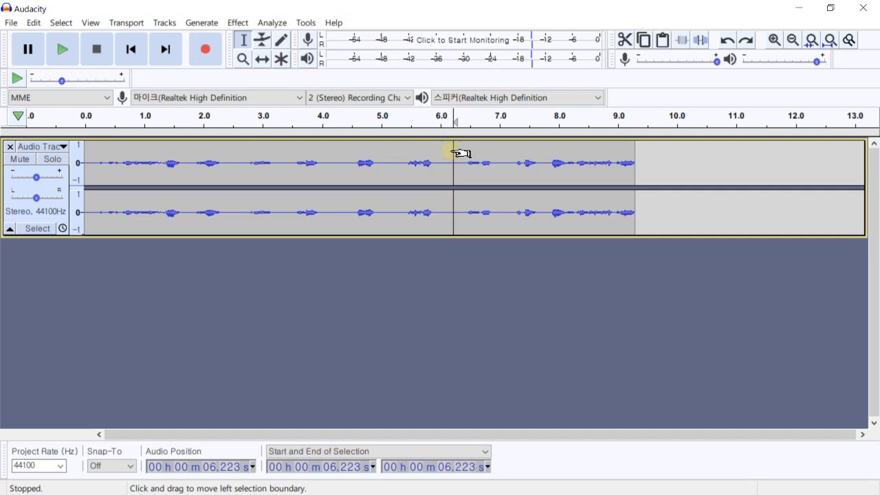
left_click(448, 152)
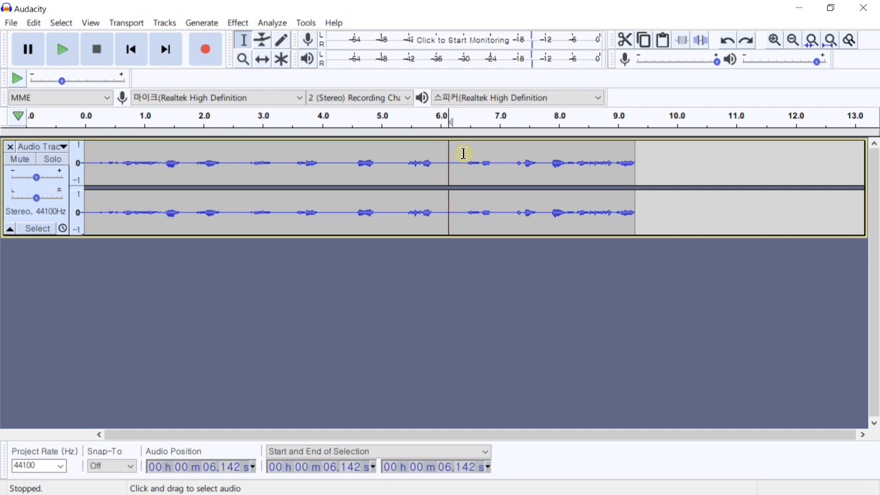
key("shift+d")
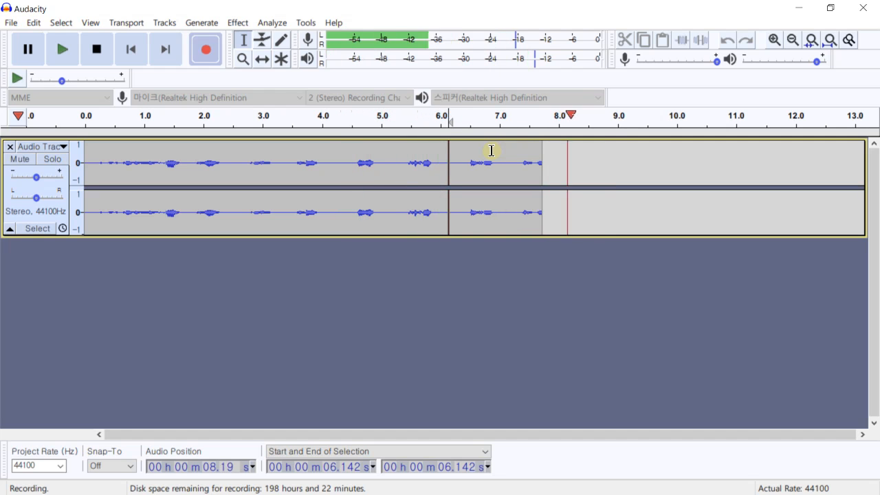
left_click(98, 49)
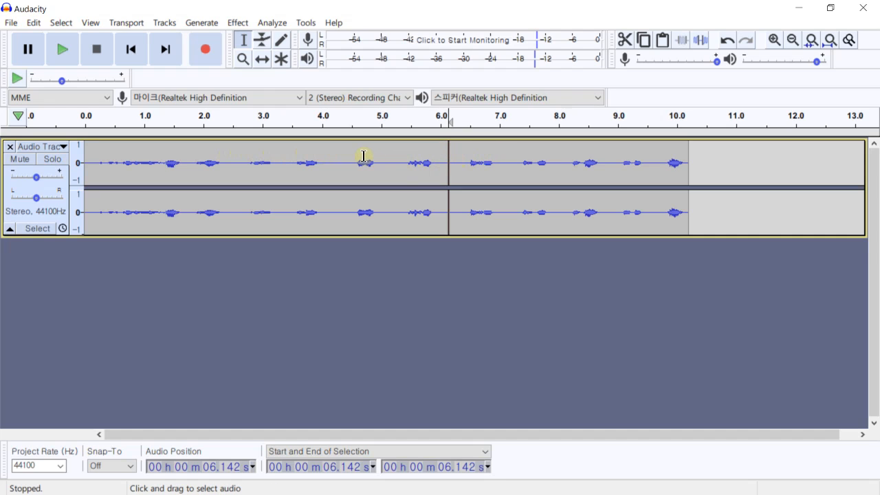
left_click(131, 49)
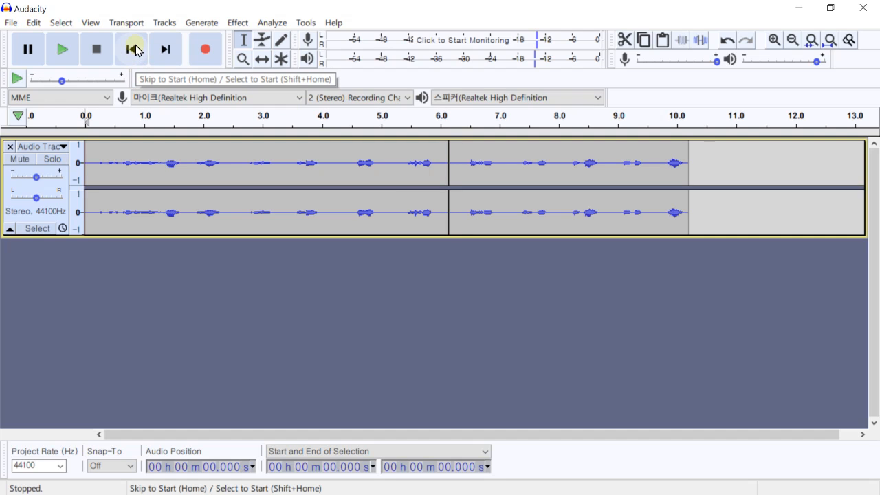
key("space")
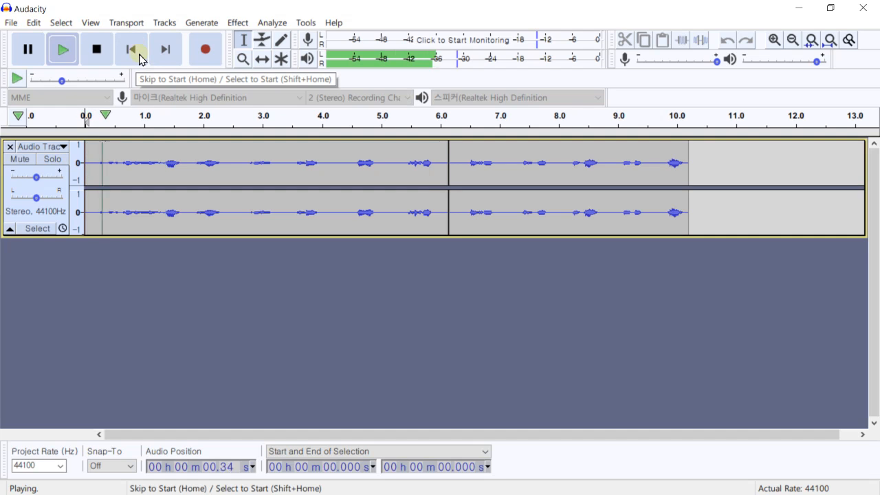
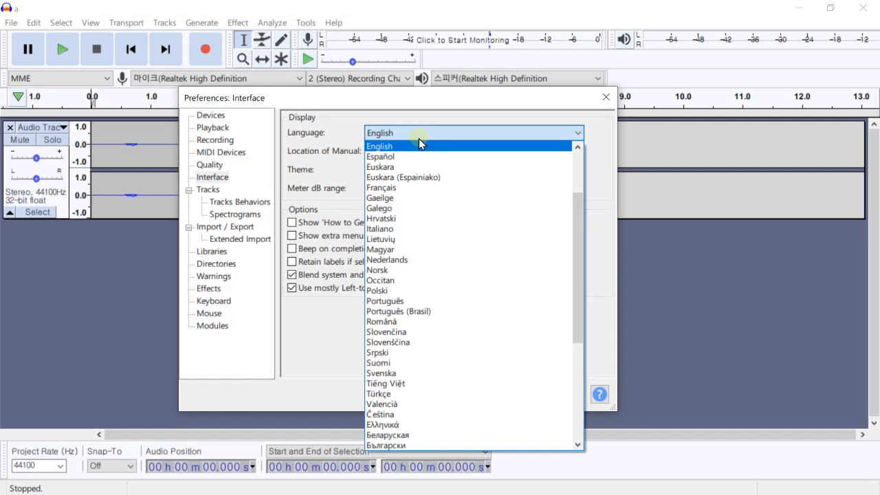
Keep English as the interface language and change the interface theme to Dark
left_click(425, 133)
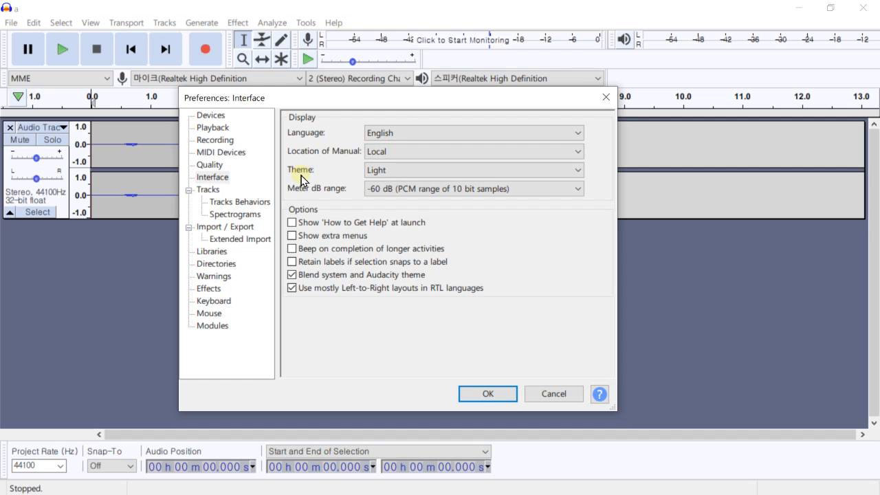
left_click(400, 172)
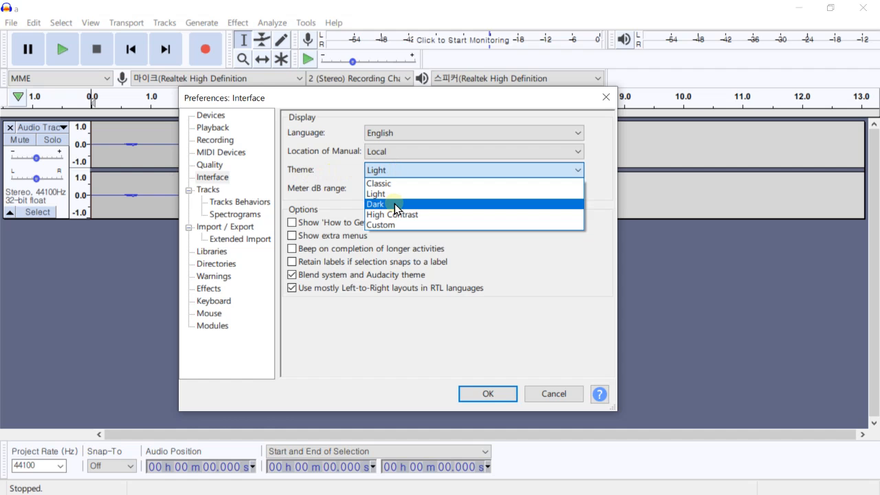
left_click(396, 205)
left_click(489, 396)
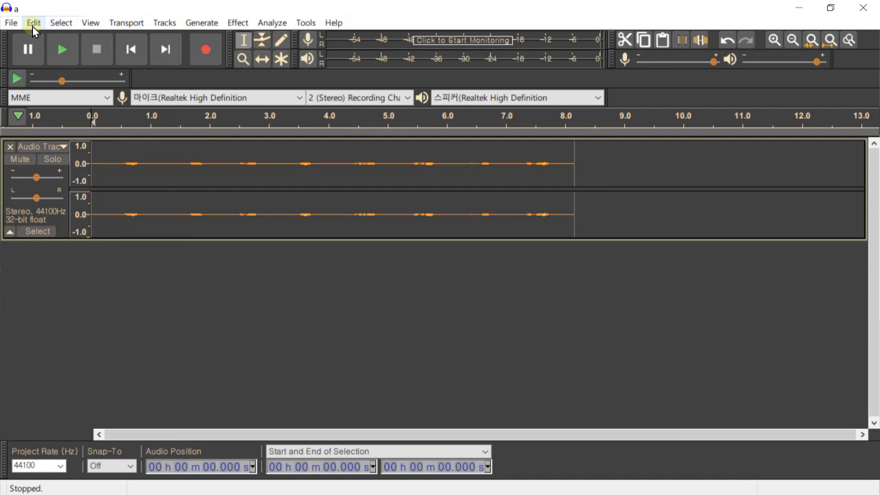
key("ctrl+z")
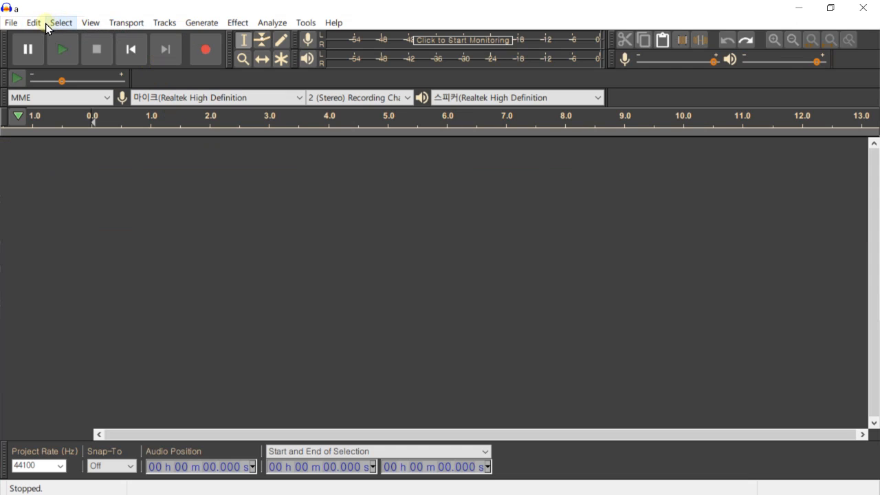
left_click(36, 26)
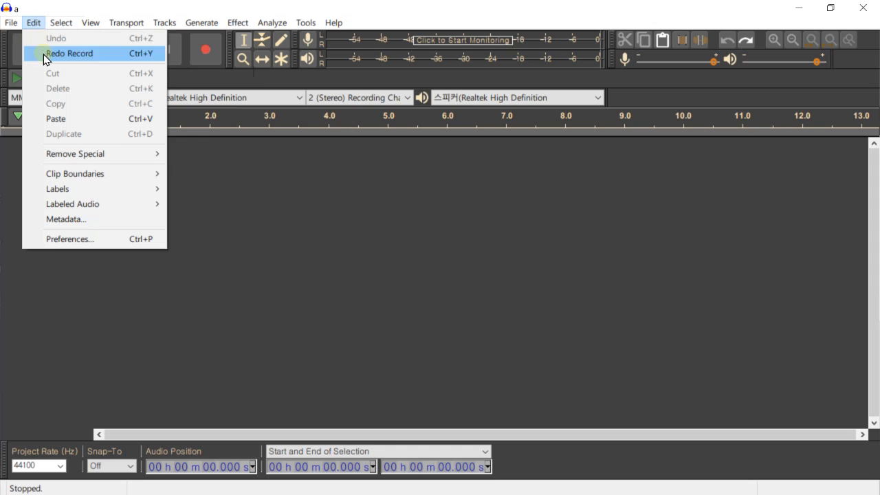
left_click(48, 53)
Set the interface theme back to Light in the preferences and apply it
left_click(39, 28)
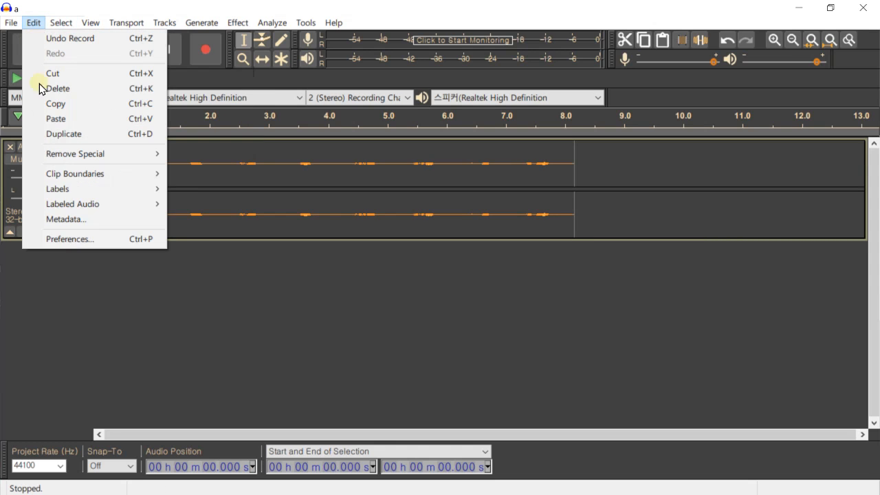
left_click(57, 240)
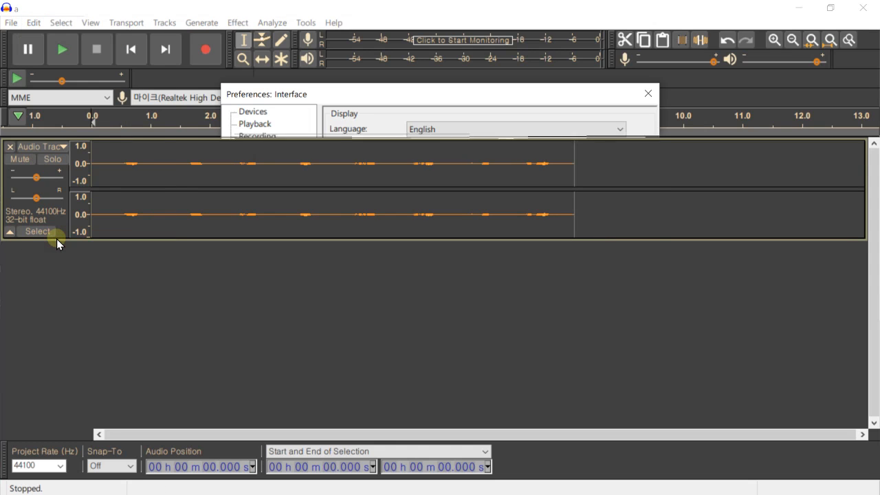
left_click(444, 167)
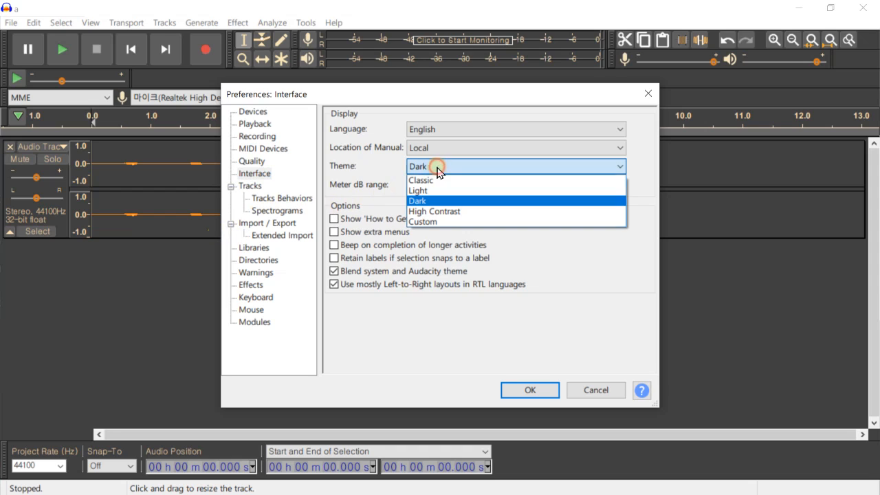
left_click(427, 191)
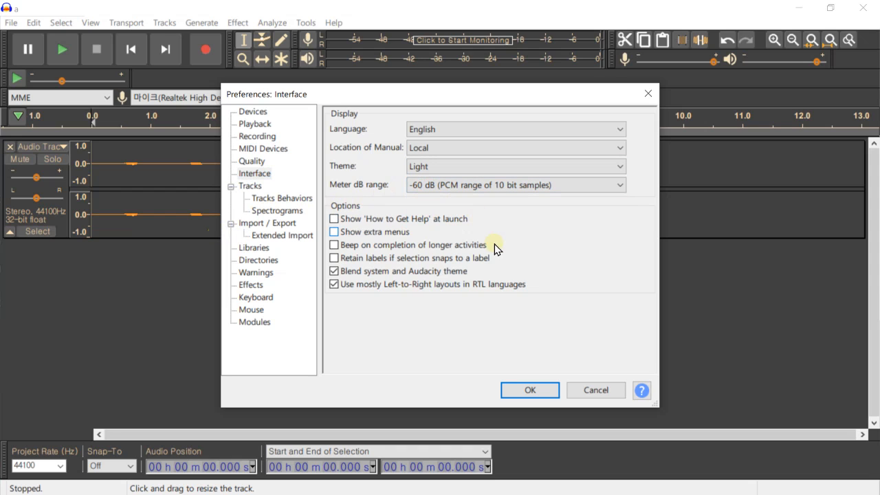
left_click(528, 390)
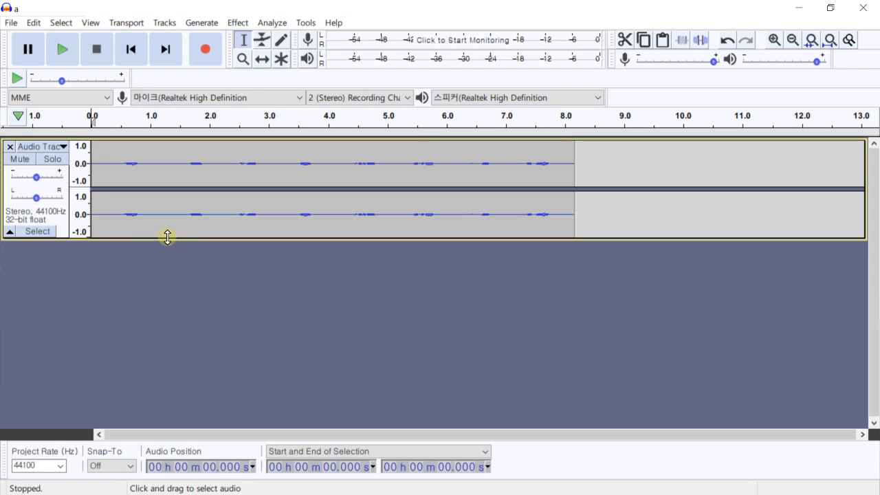
Reduce the track's height slightly and record about 5.4 seconds from the start into a new second track
left_click_drag(168, 238, 173, 224)
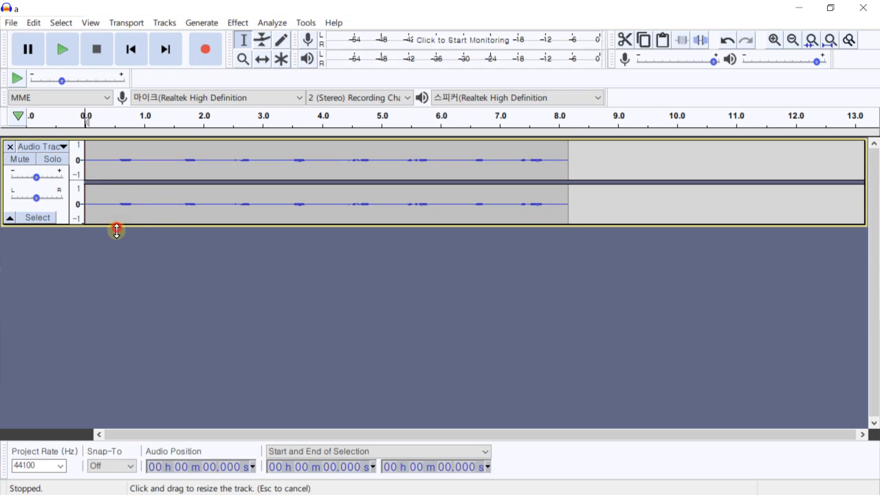
left_click_drag(116, 229, 117, 233)
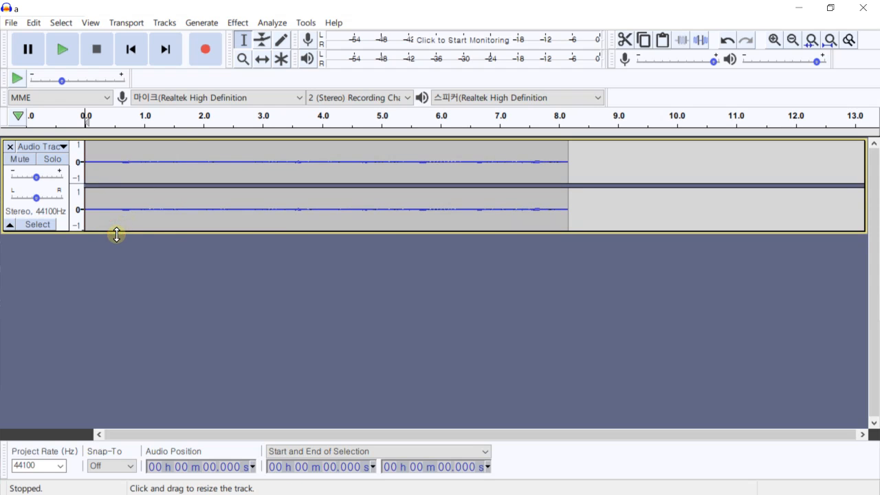
left_click(207, 55)
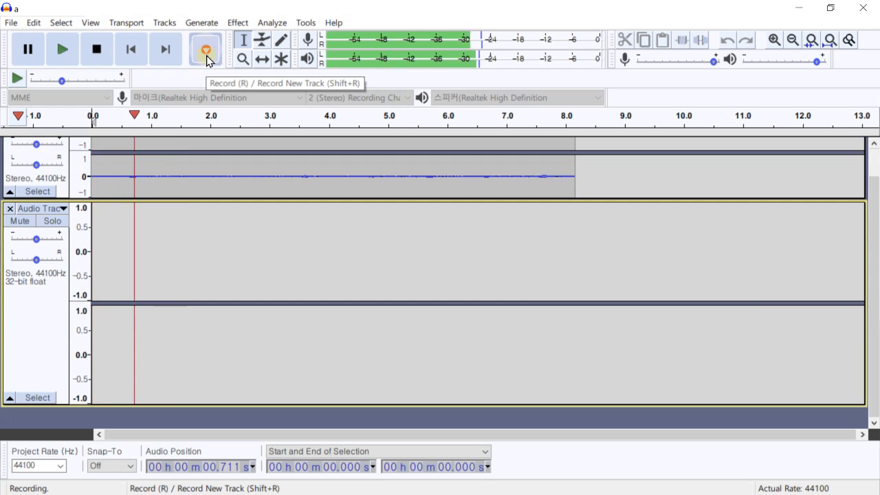
left_click(97, 49)
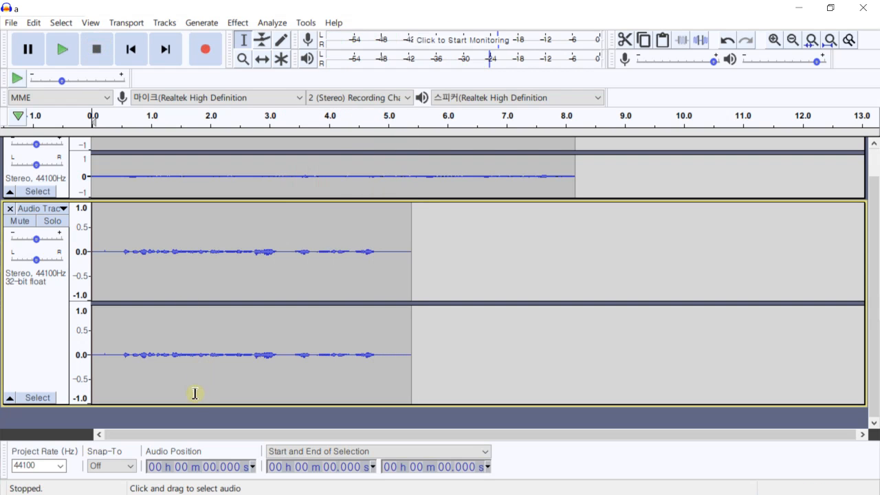
Shrink the second track's height, slightly enlarge the first track, and play both tracks together from the start
left_click_drag(196, 407, 219, 313)
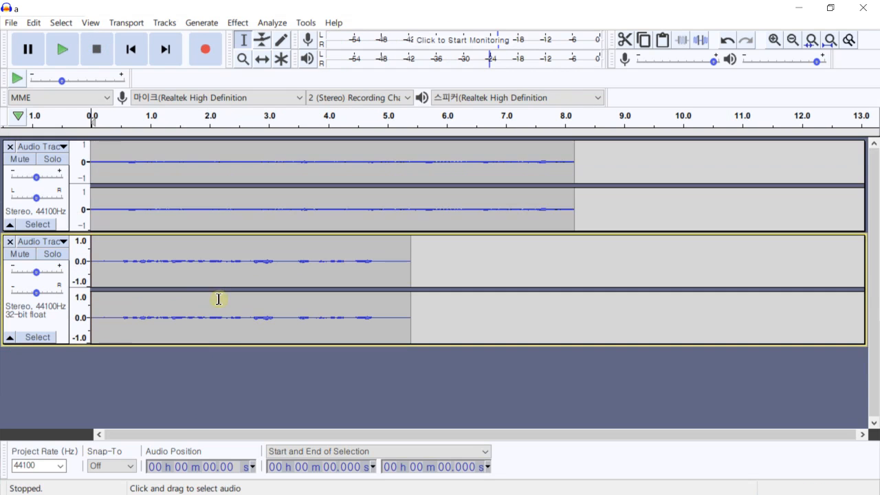
left_click_drag(210, 232, 209, 235)
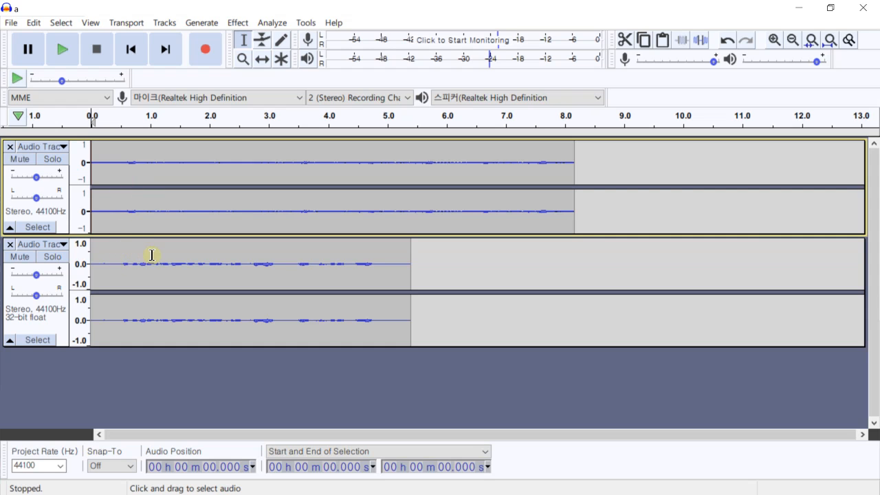
key("space")
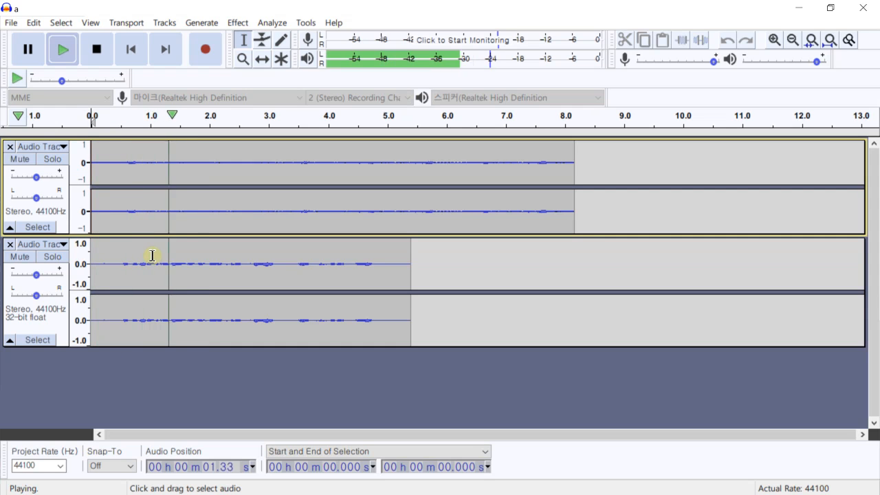
left_click(98, 56)
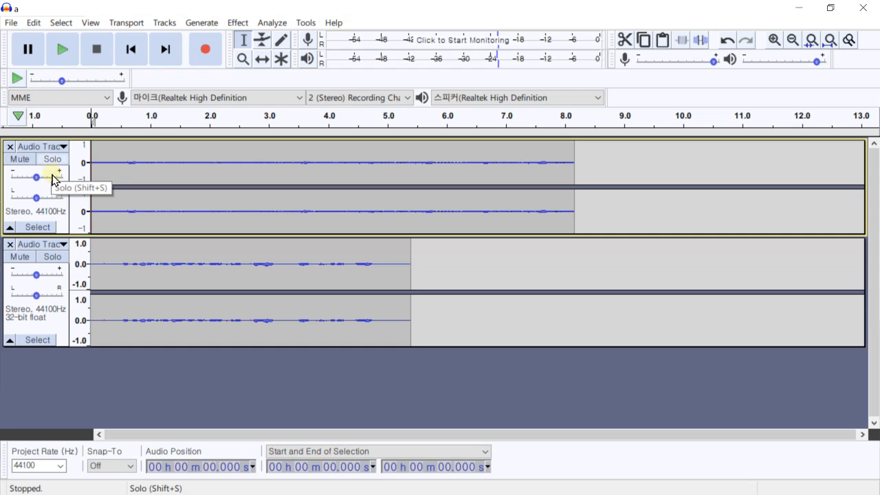
Solo the second track and play it from the start
left_click(53, 257)
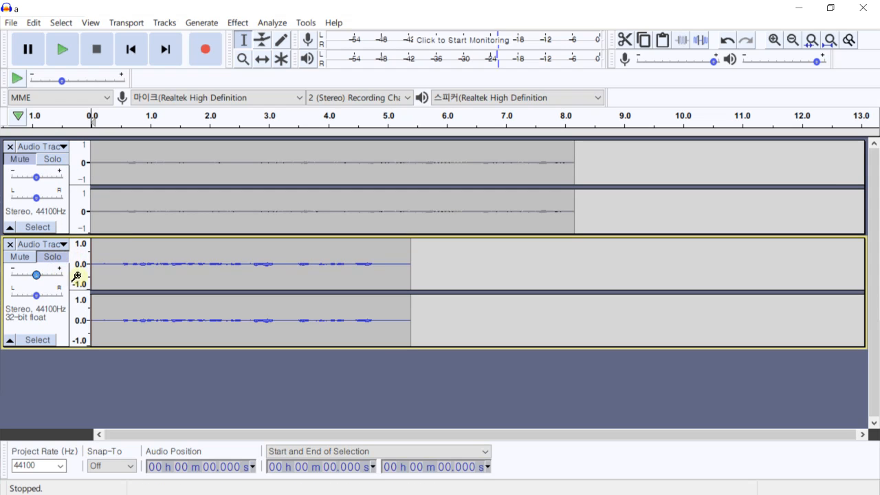
key("space")
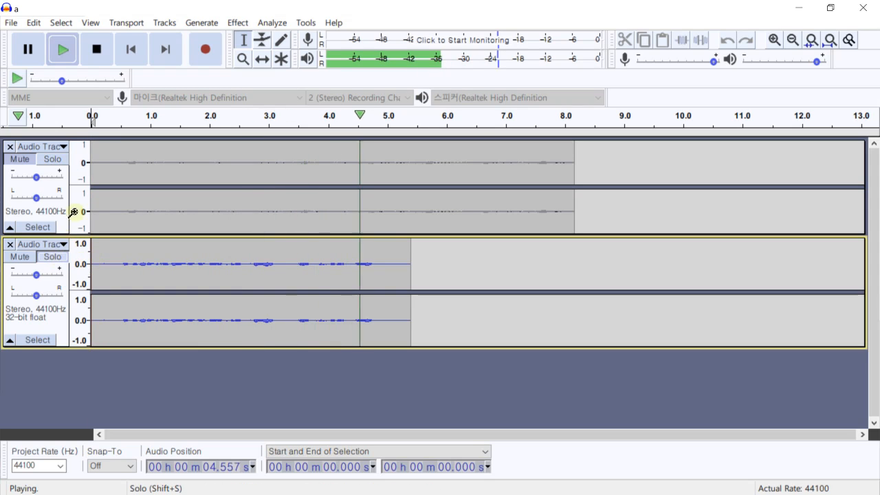
Stop the playback and turn off solo on the second track
left_click(97, 51)
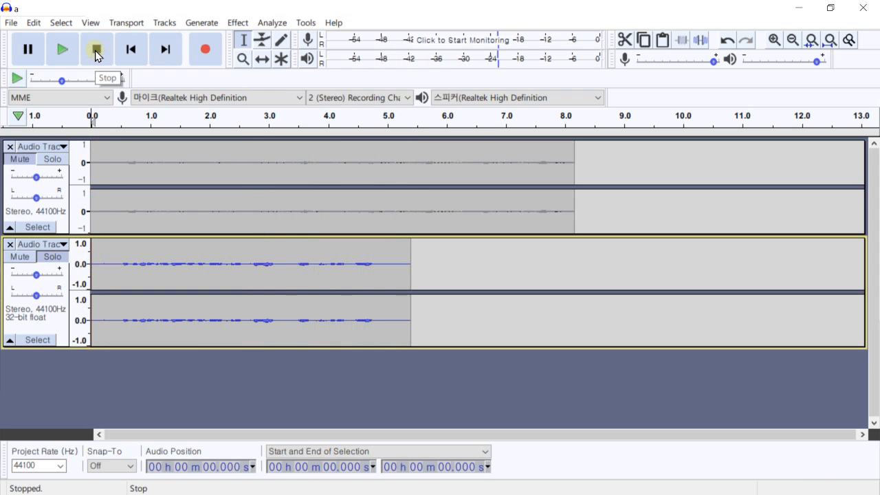
left_click(51, 258)
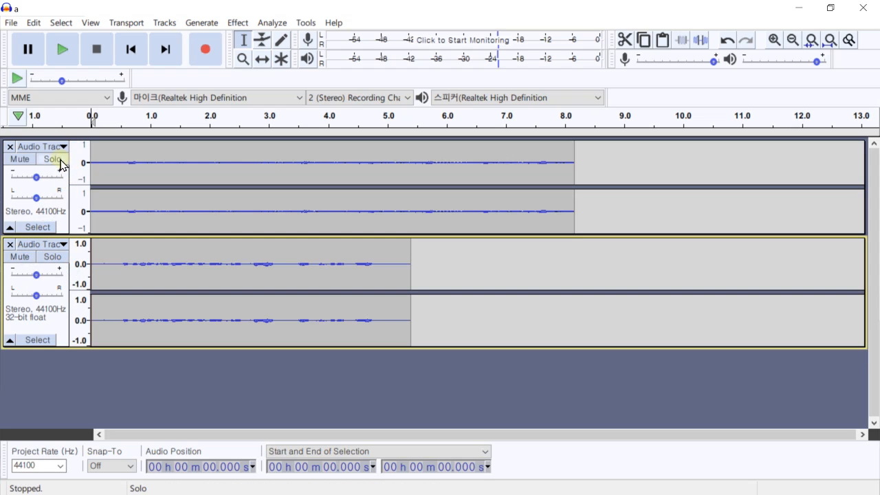
Mute the first track, play from the start, unmute it during playback, and stop
left_click(21, 162)
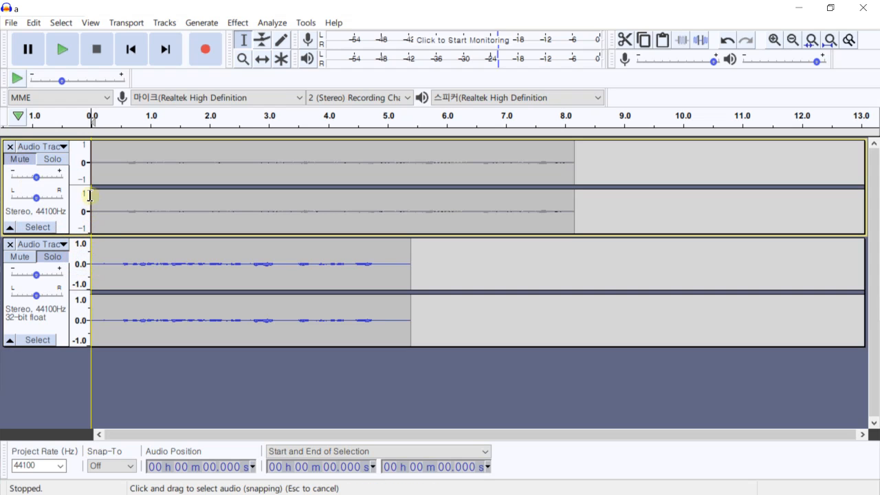
key("space")
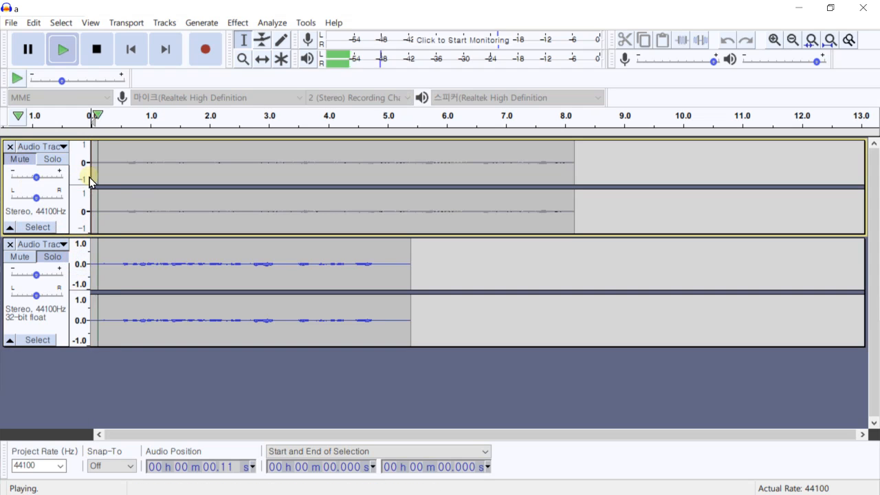
left_click(25, 164)
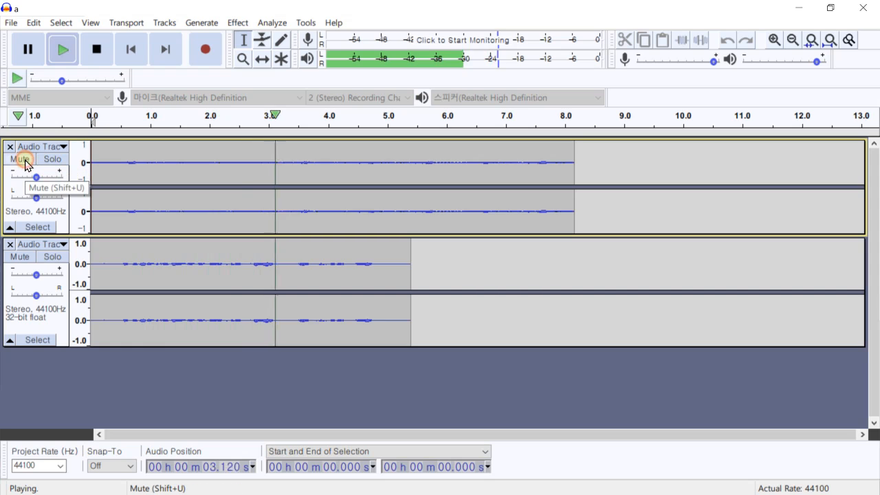
left_click(99, 55)
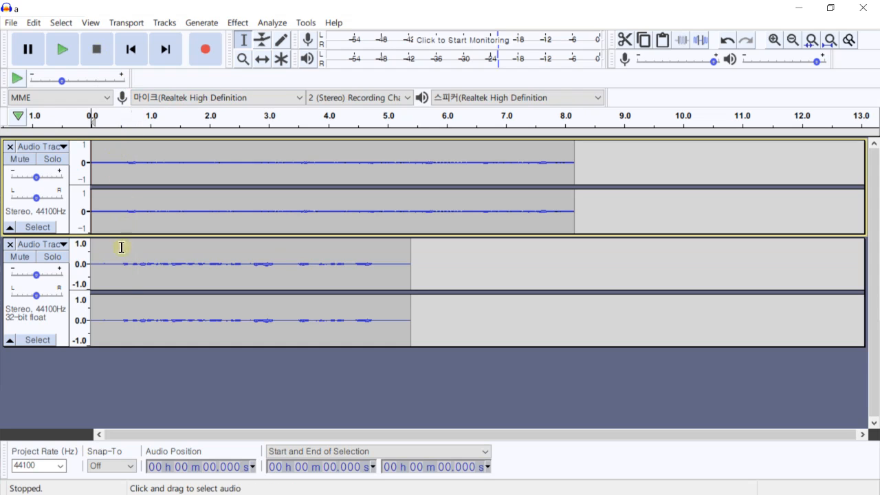
Review the first track's wave color choices and keep Instrument 1
left_click(62, 149)
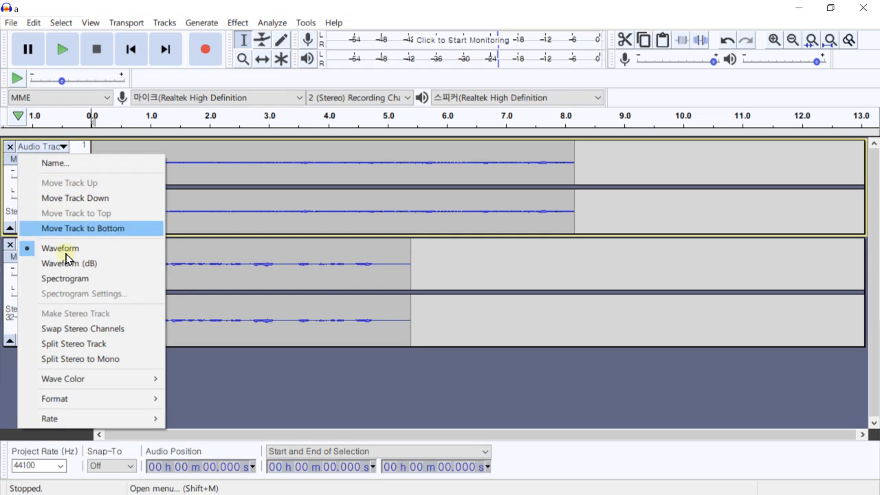
mouse_move(107, 382)
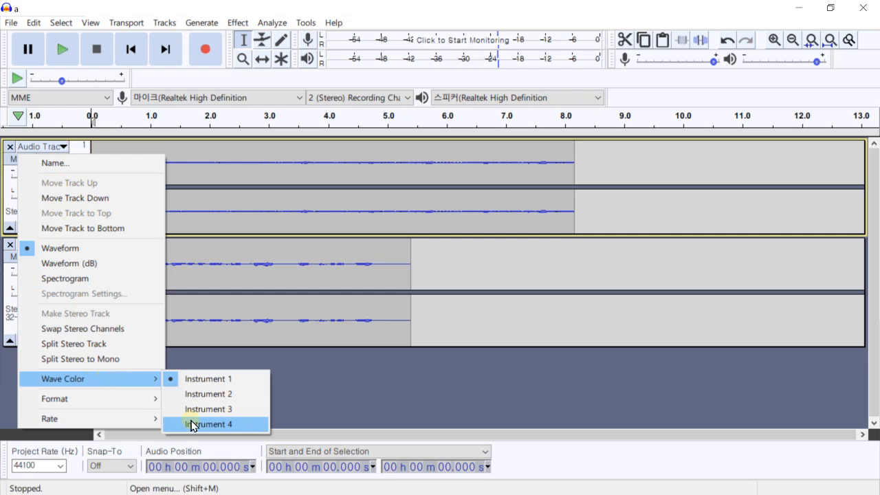
left_click(208, 379)
Try Instrument 2 and Instrument 3 as the second track's wave color
left_click(61, 245)
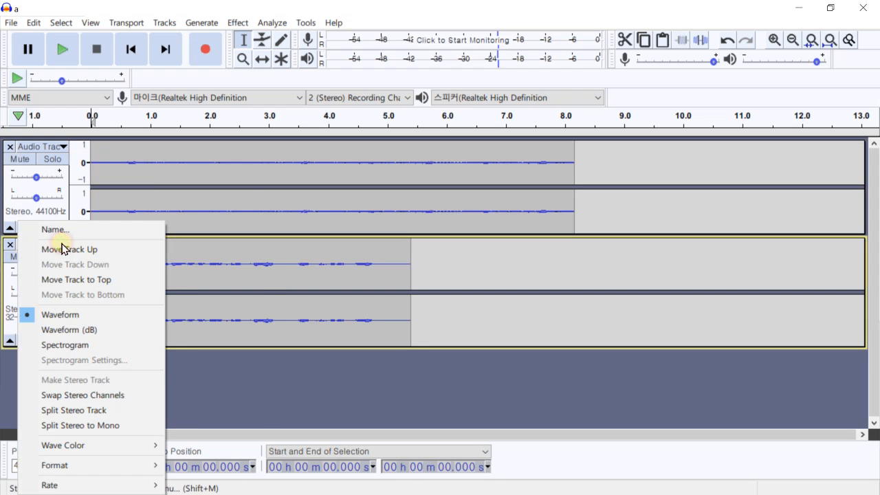
mouse_move(133, 445)
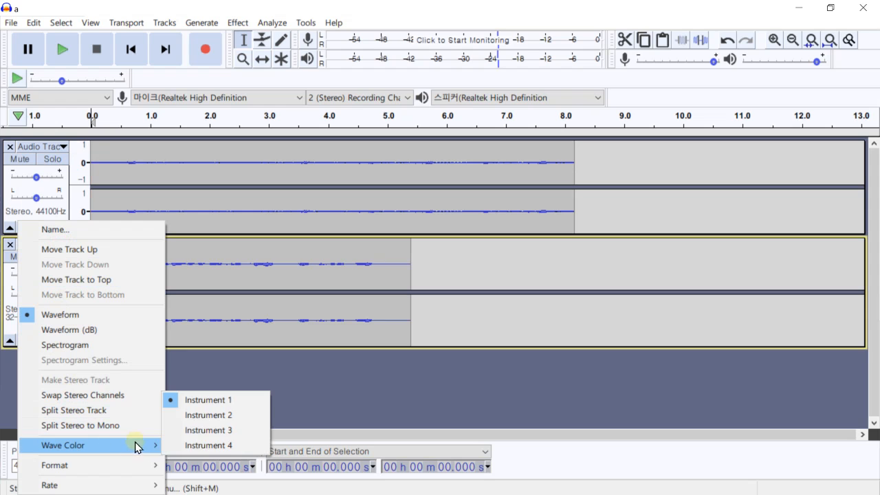
left_click(200, 419)
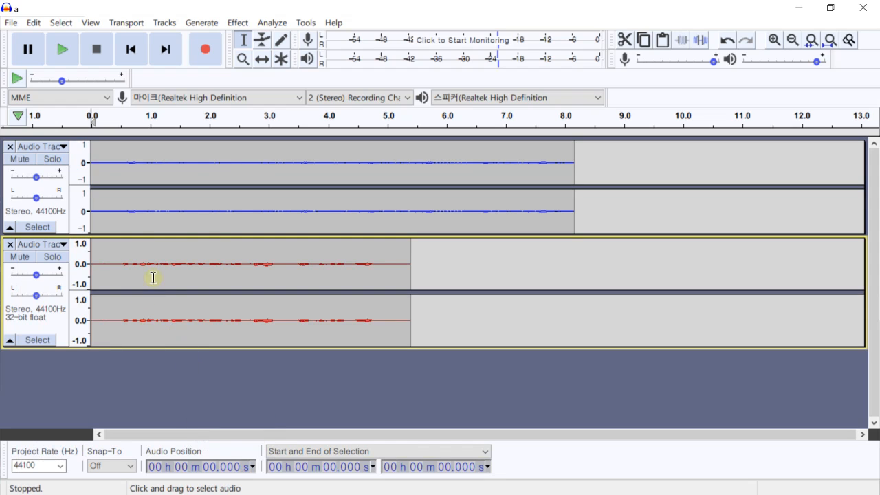
left_click(59, 247)
mouse_move(164, 445)
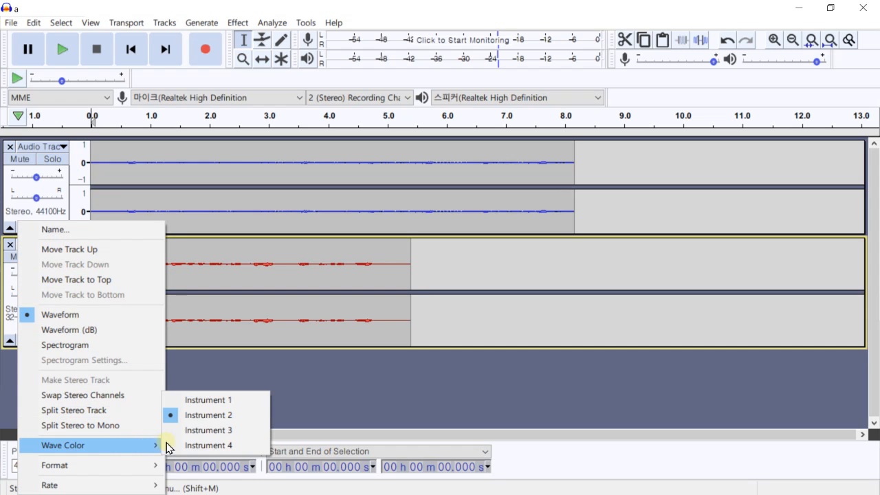
left_click(196, 431)
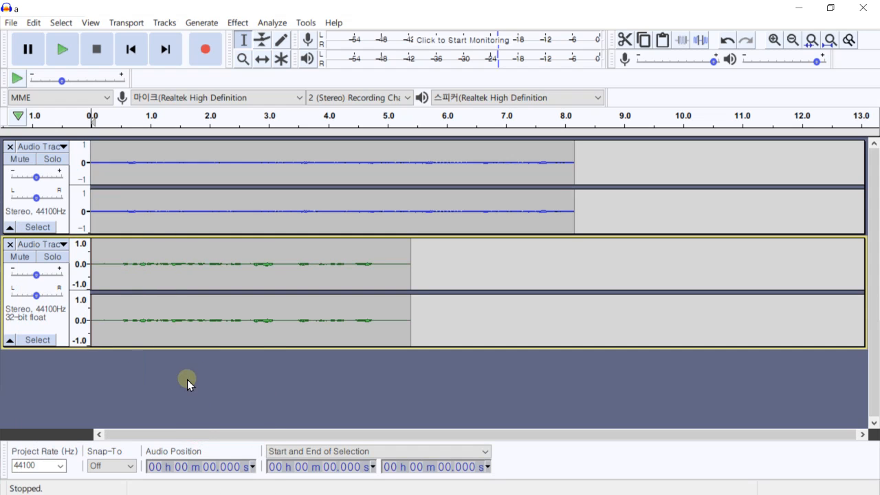
Set the second track's wave color to Instrument 4
left_click(59, 245)
mouse_move(154, 446)
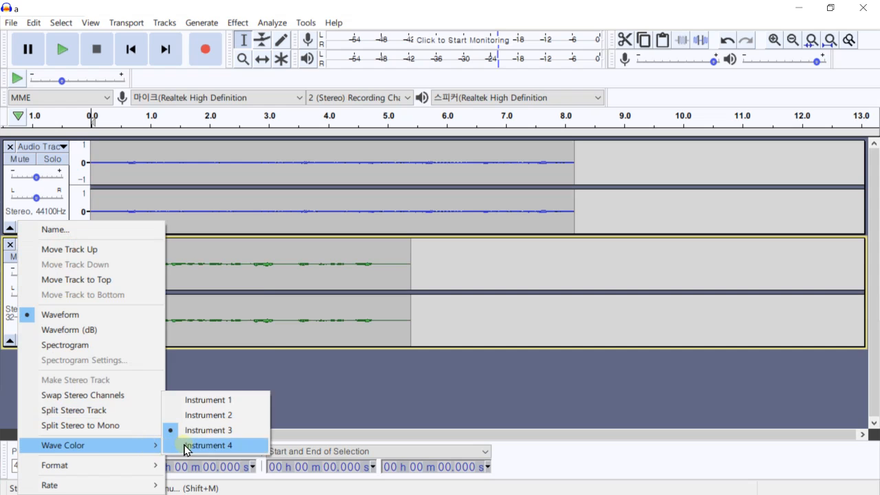
left_click(187, 446)
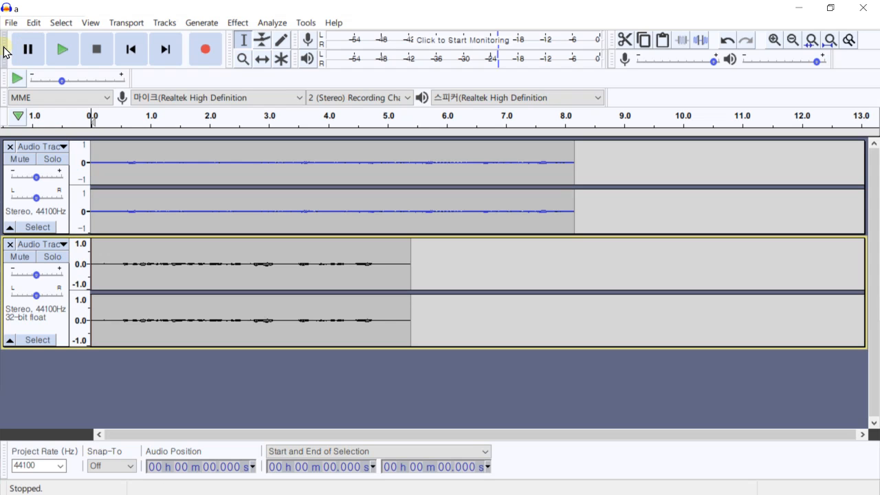
Move the Transport and Play-at-Speed toolbars side by side below the Device toolbar, and reset the toolbars to their default layout
left_click_drag(3, 52, 371, 90)
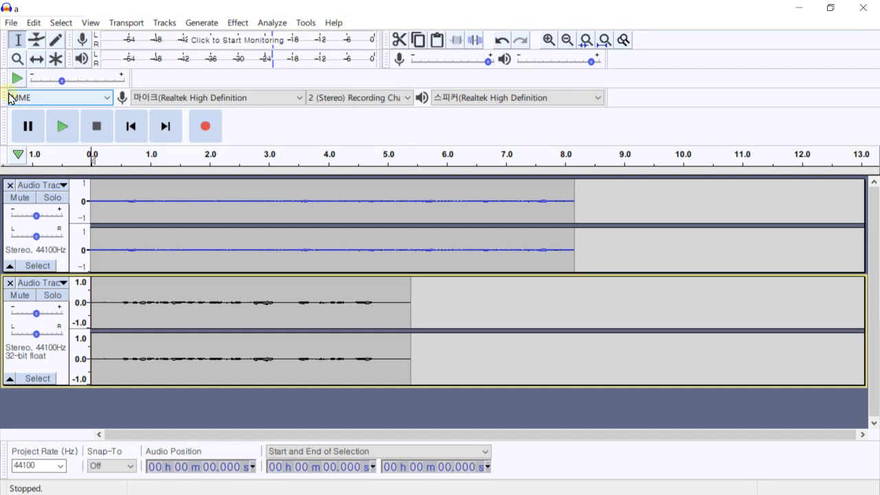
left_click_drag(4, 82, 232, 101)
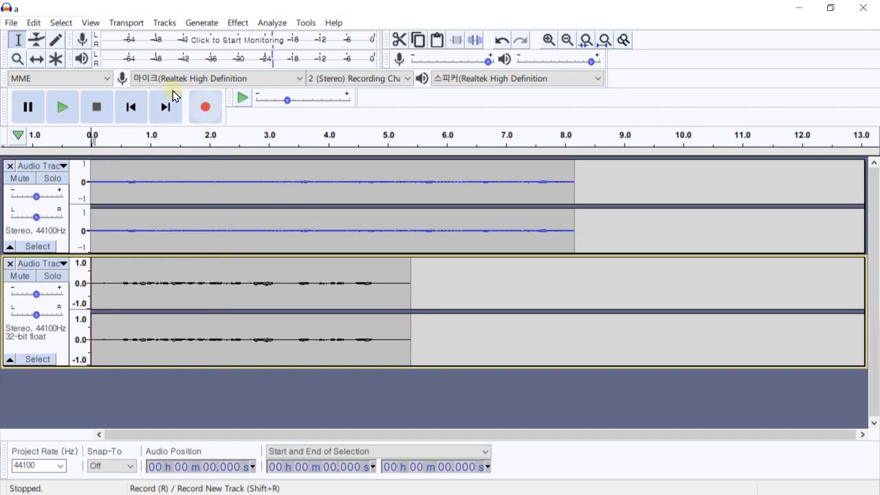
left_click(94, 25)
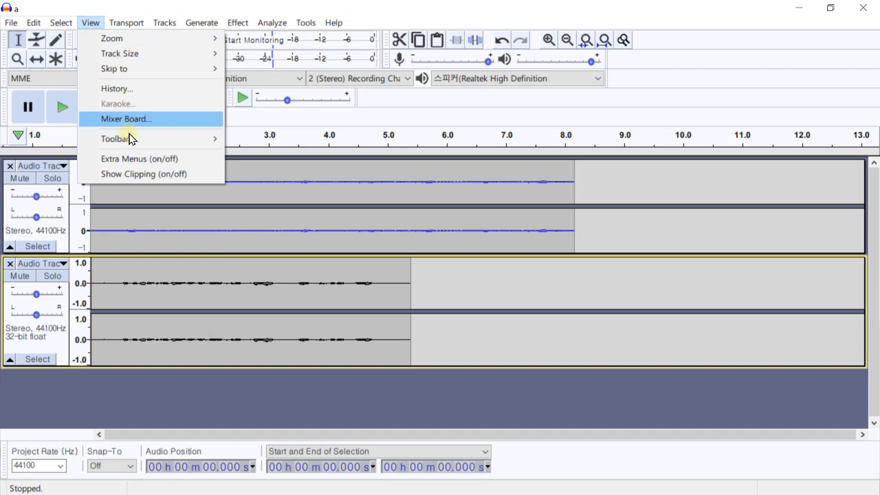
mouse_move(216, 143)
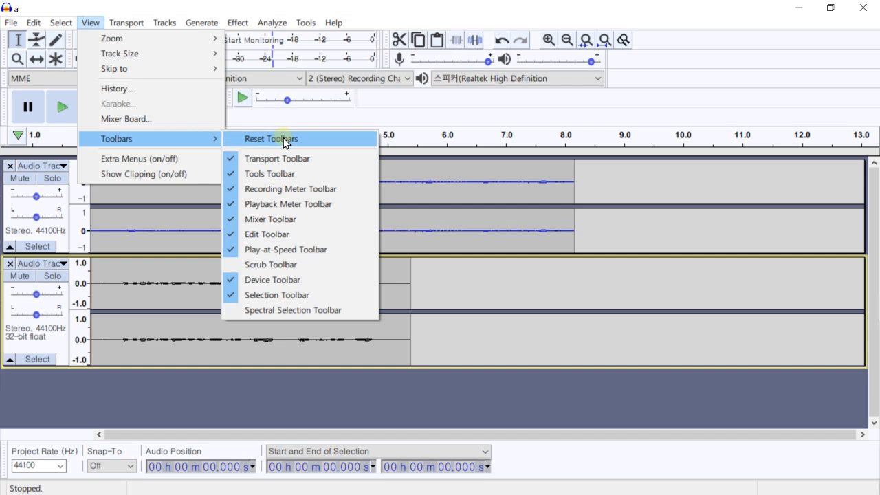
left_click(262, 142)
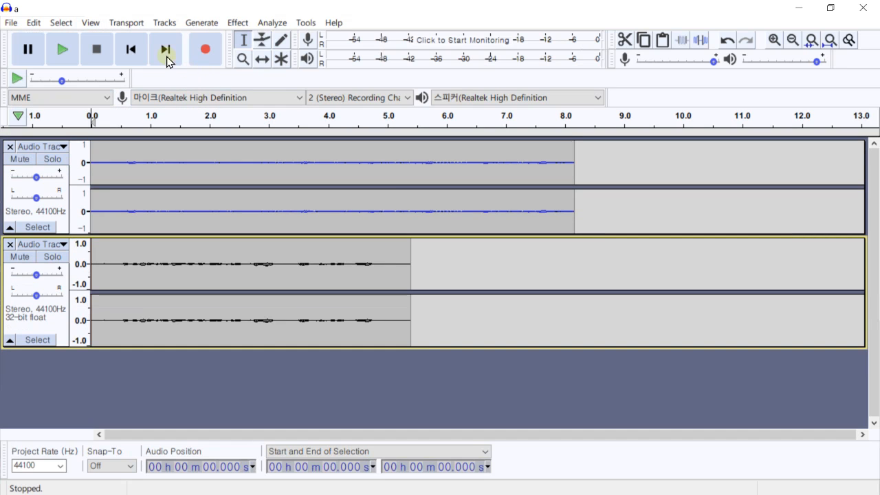
Hide the Transport toolbar and show it again
left_click(92, 26)
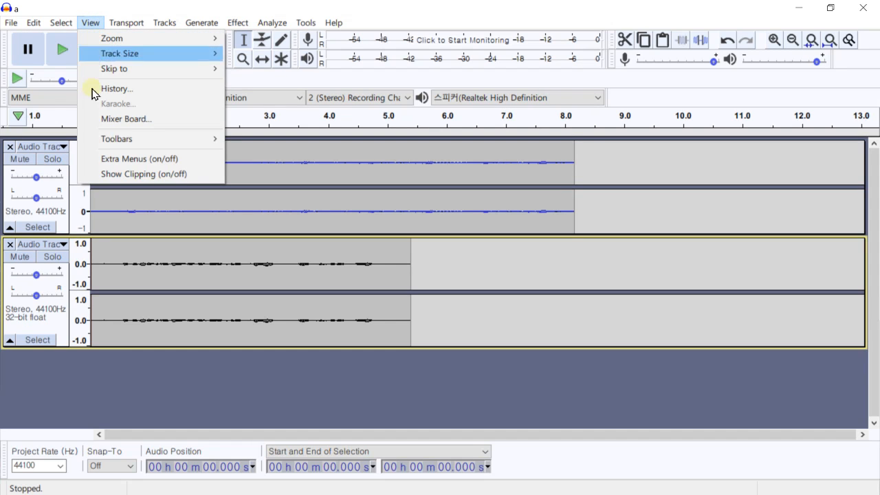
mouse_move(215, 142)
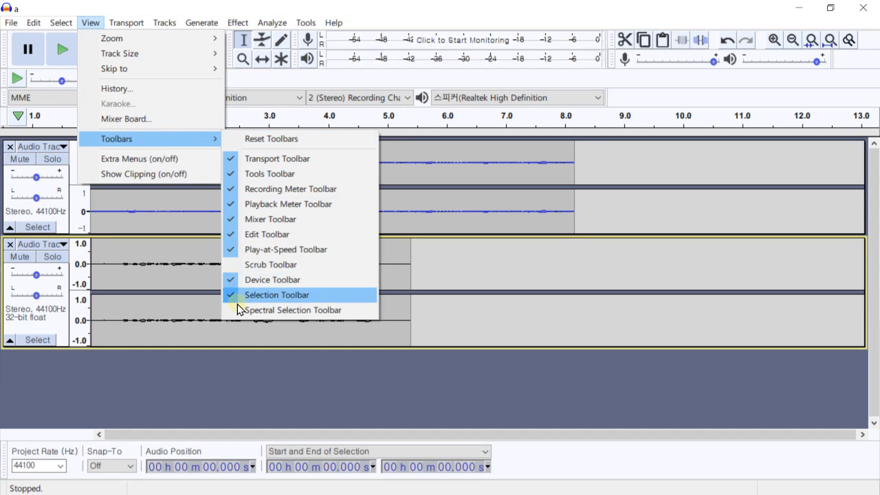
left_click(234, 162)
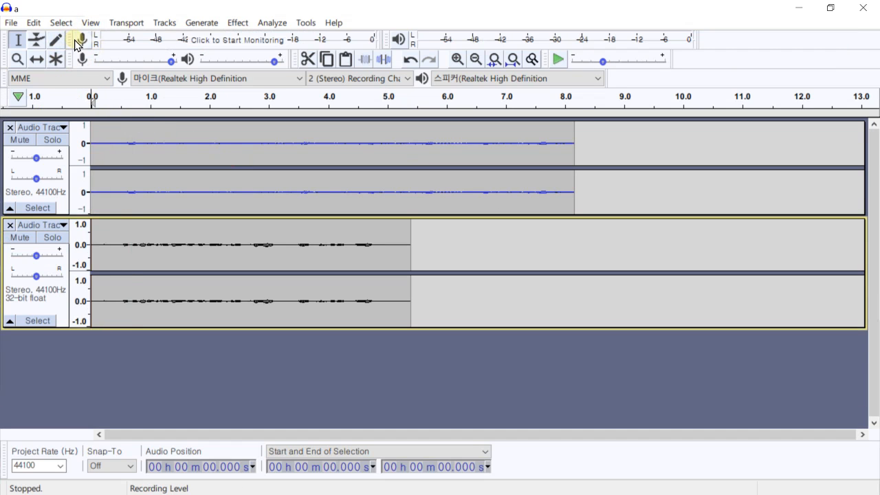
left_click(91, 24)
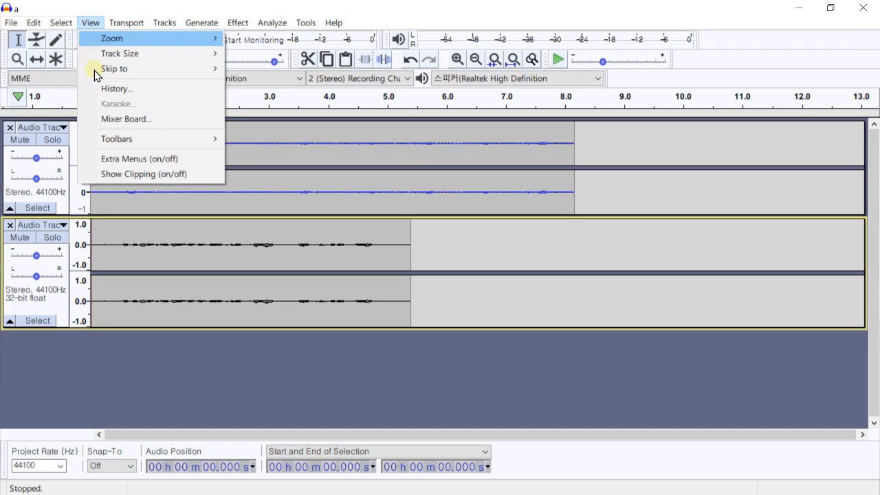
mouse_move(170, 142)
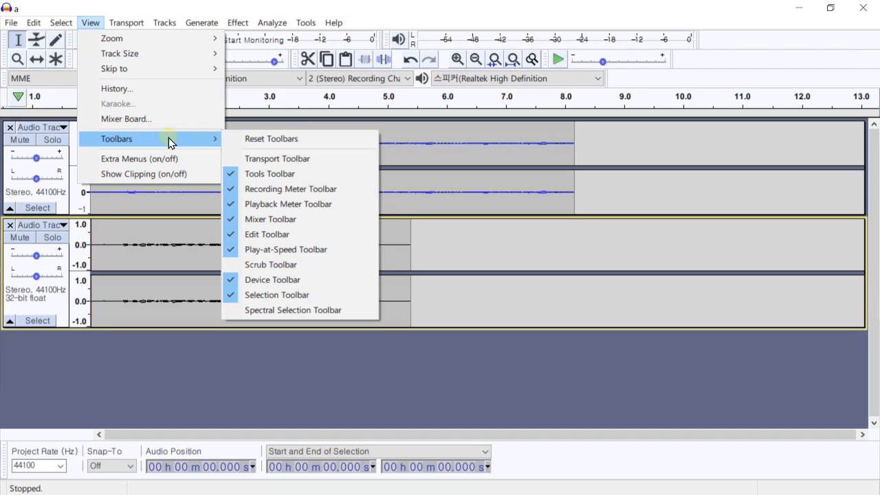
left_click(234, 161)
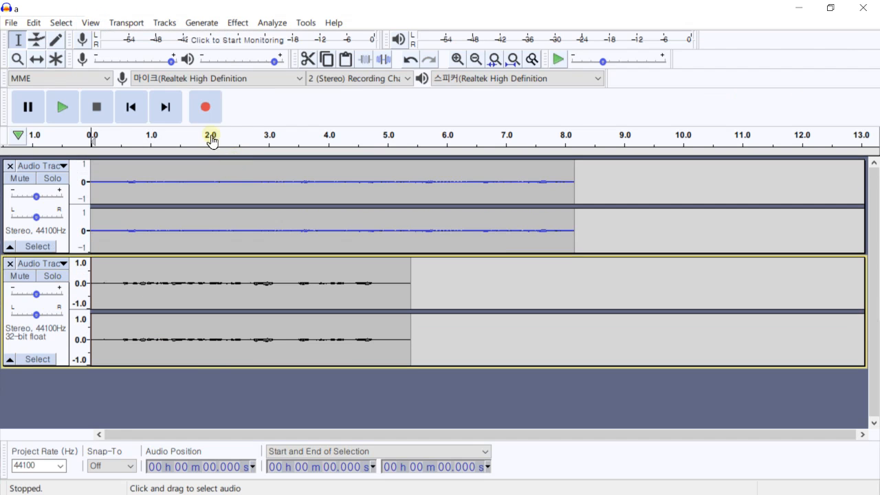
Reset all toolbars to their default arrangement
left_click(90, 23)
mouse_move(189, 140)
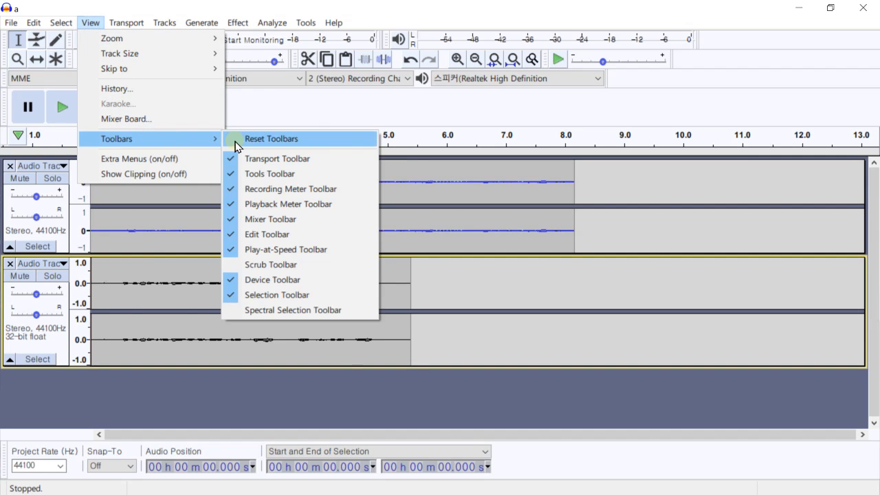
left_click(234, 140)
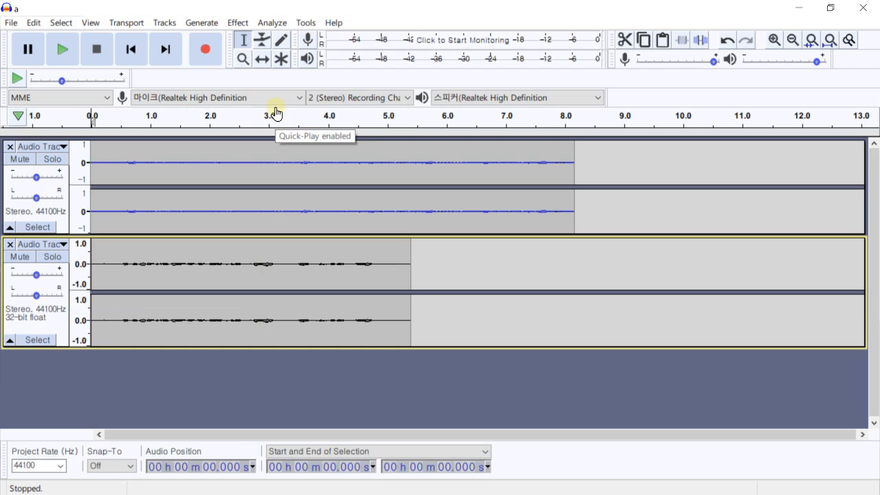
Look through the available effects and the full list in the plug-in manager, leaving it without changes
left_click(238, 23)
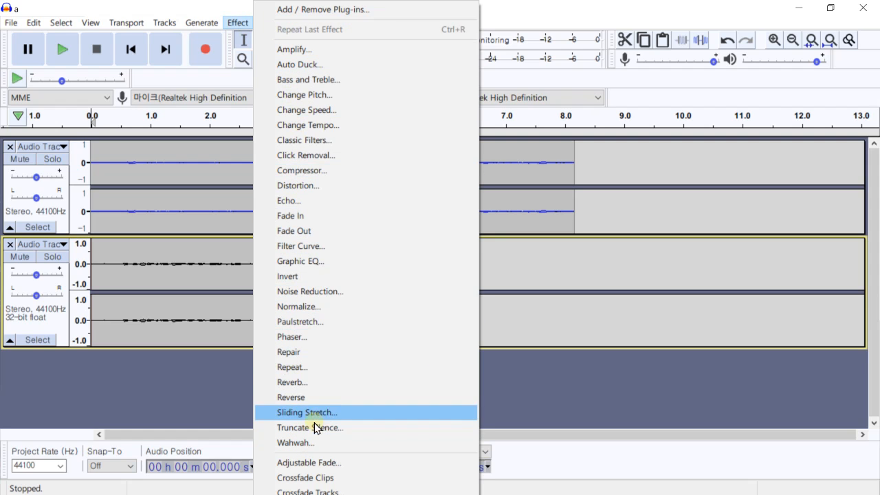
left_click(311, 9)
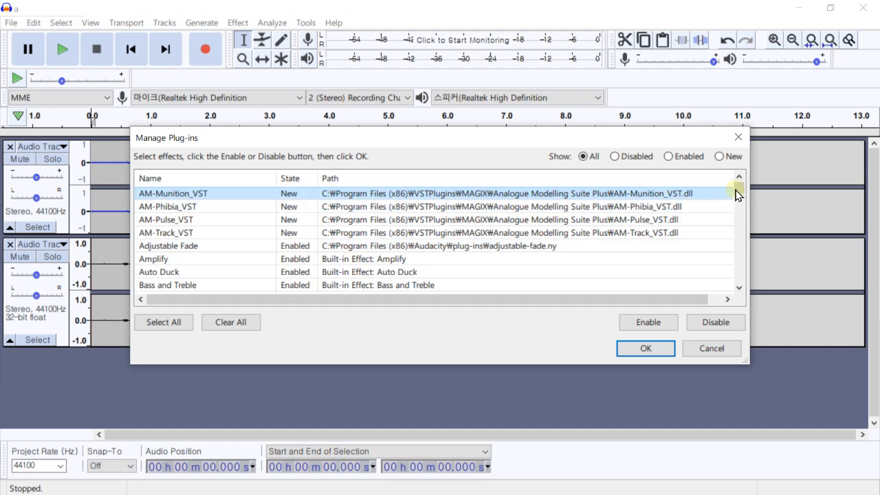
left_click_drag(737, 189, 735, 286)
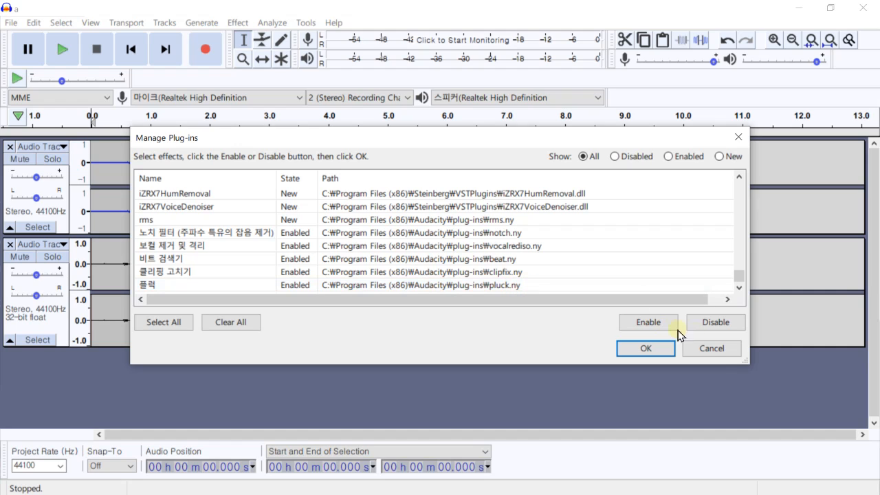
left_click(722, 350)
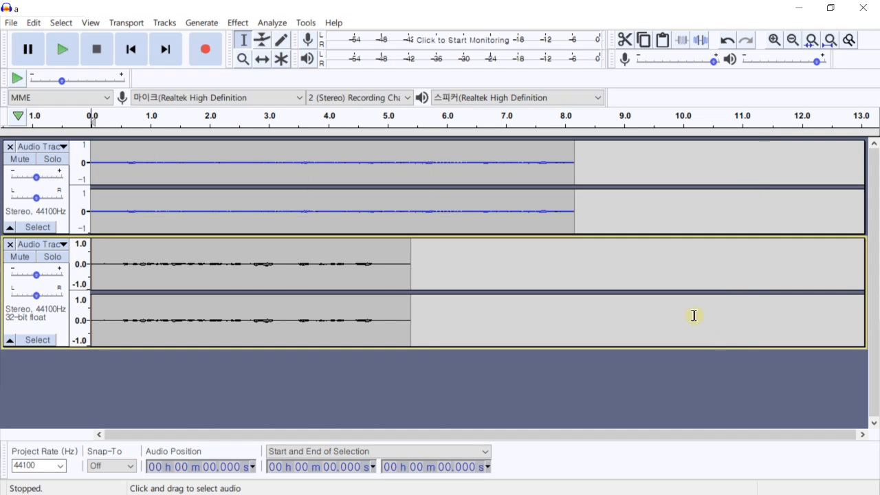